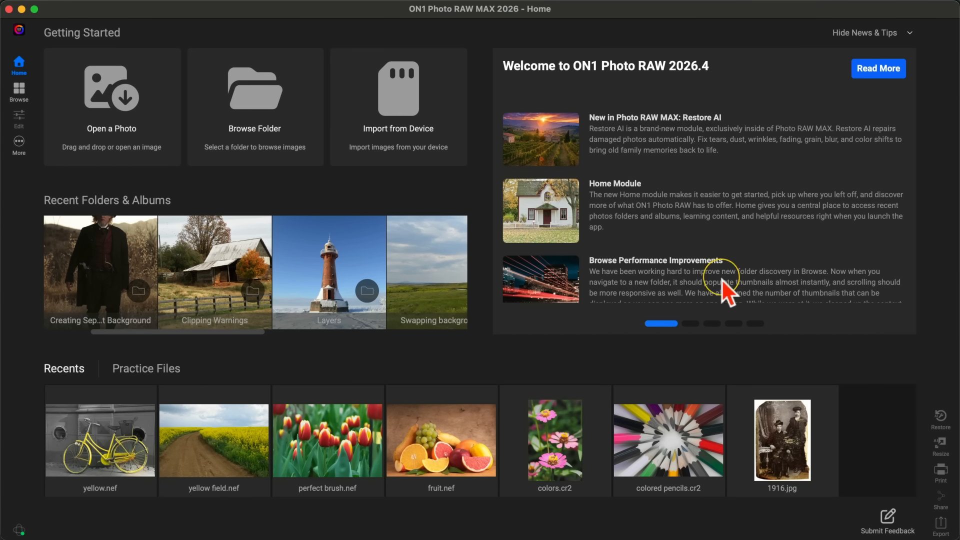
# Open the practice file ON1 Sample 11.ARW for editing and hide the masking and presets panel.
pyautogui.click(154, 373)
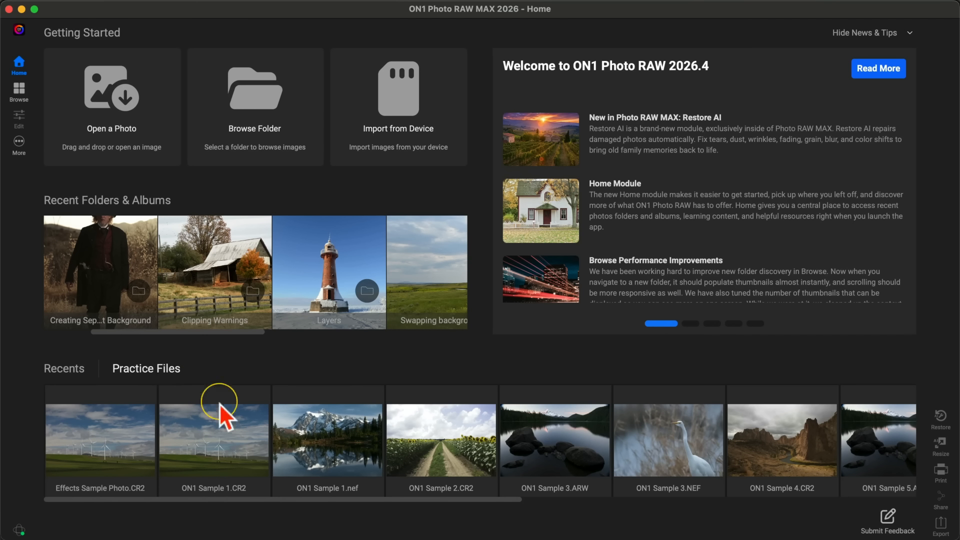
pyautogui.hscroll(5, 260, 446)
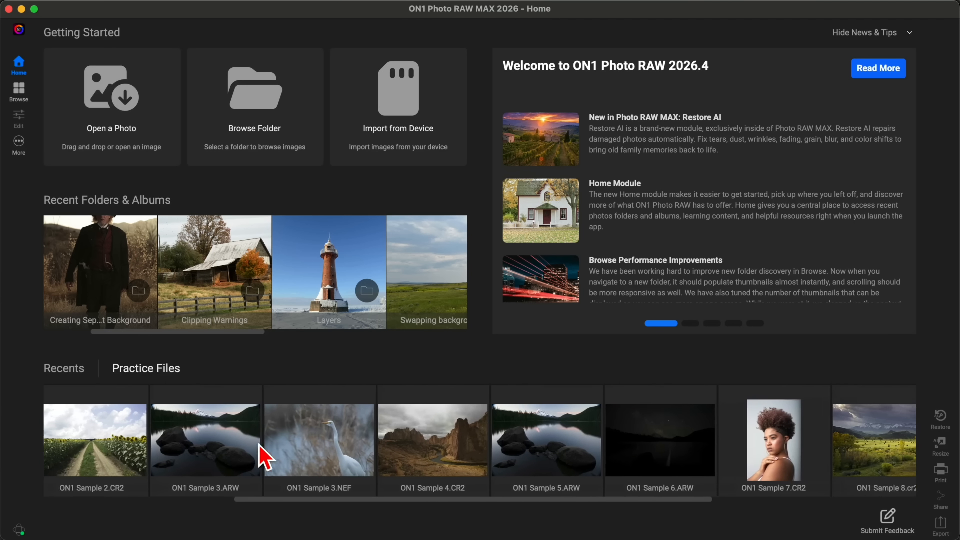
pyautogui.hscroll(4, 259, 446)
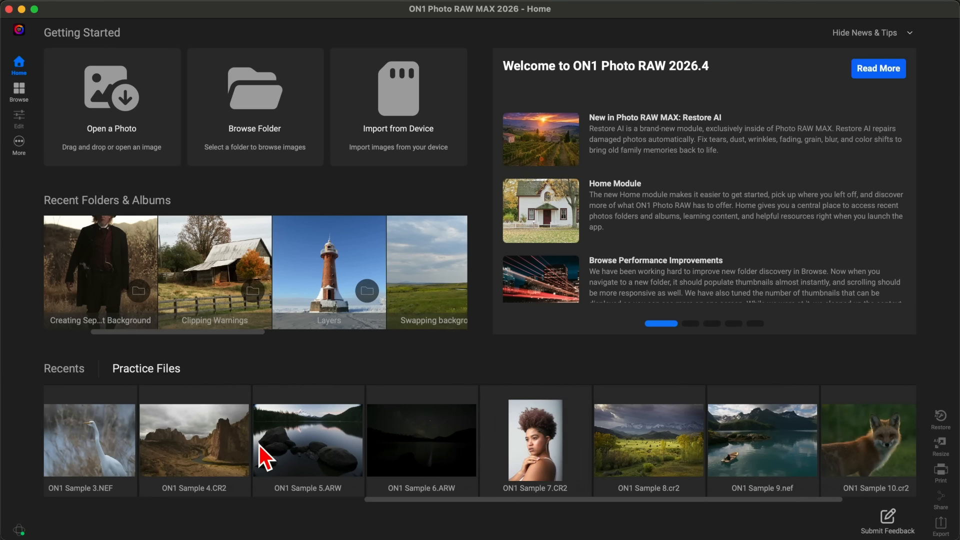
pyautogui.hscroll(1, 260, 445)
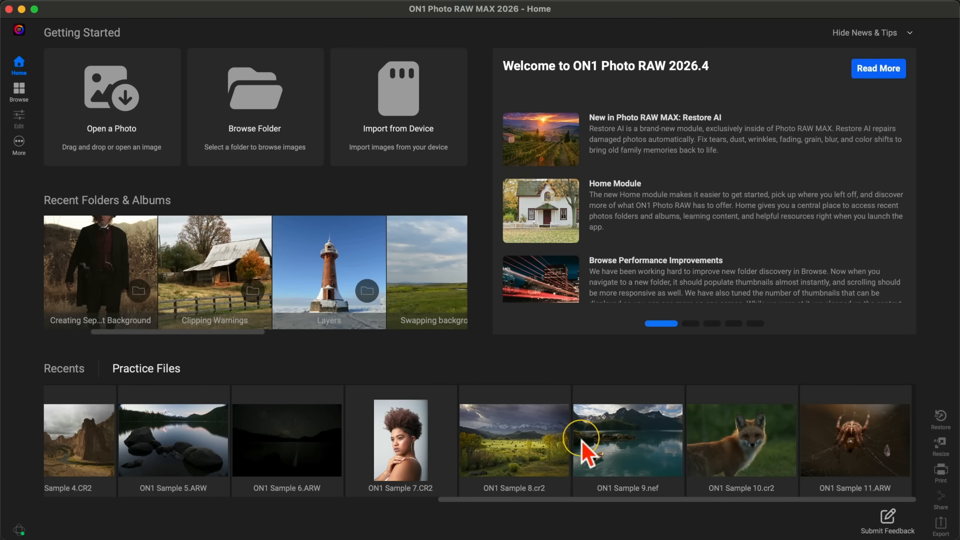
pyautogui.hscroll(-5, 582, 441)
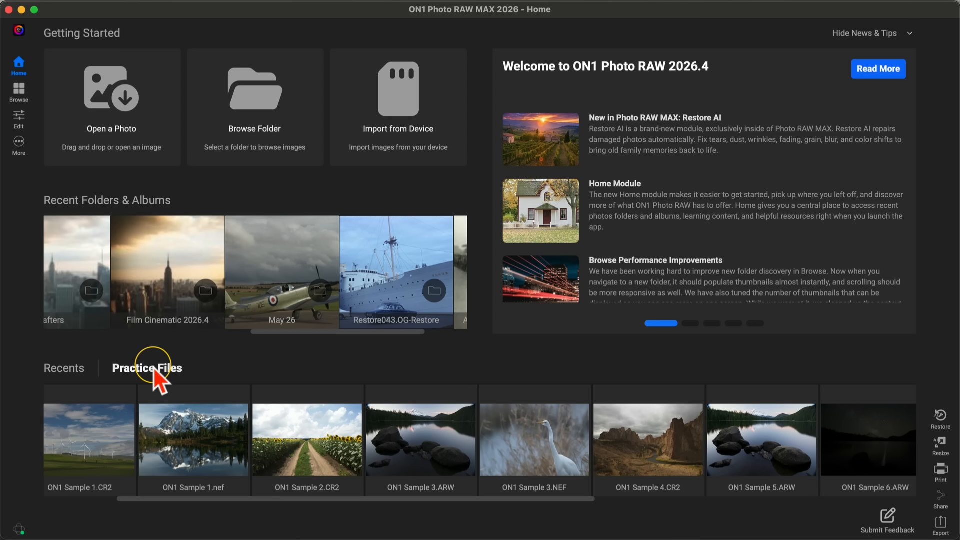
pyautogui.hscroll(5, 220, 440)
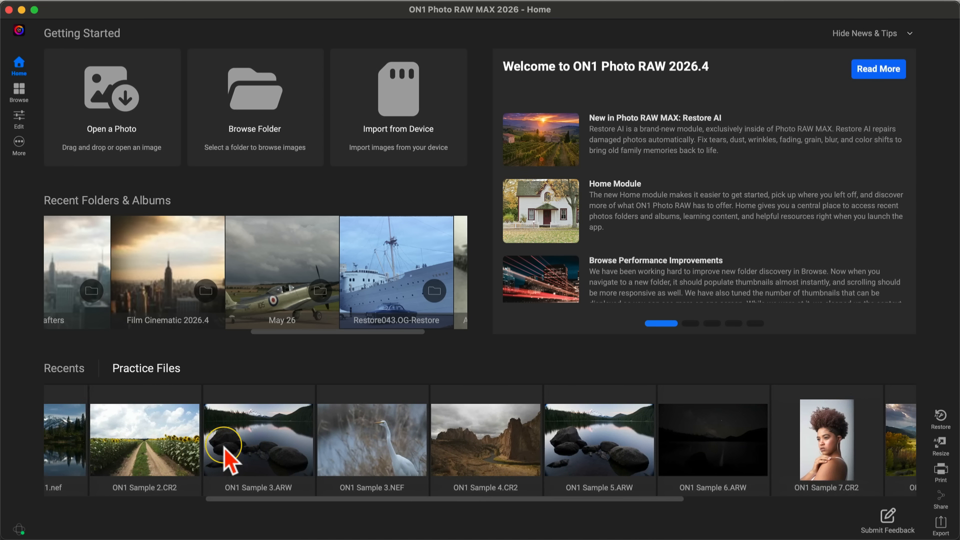
pyautogui.hscroll(8, 224, 446)
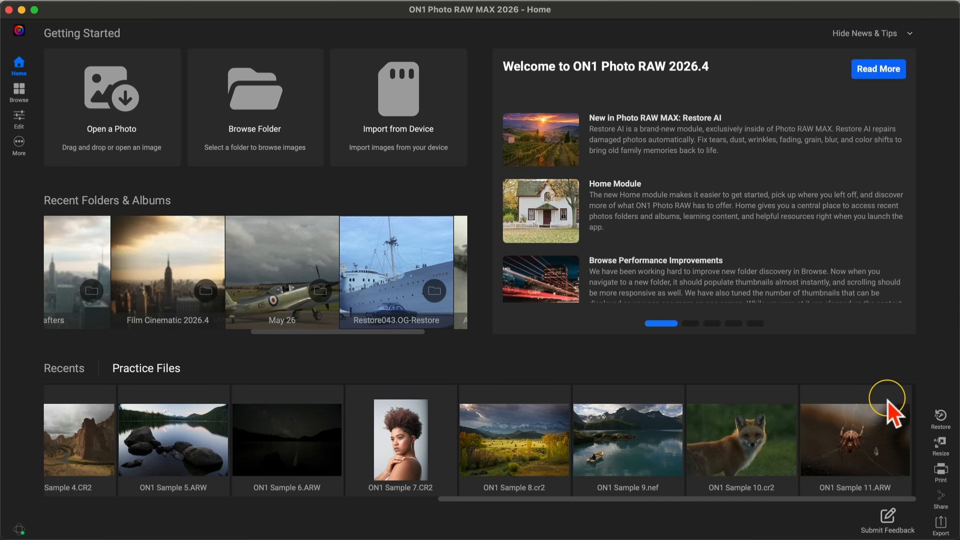
pyautogui.doubleClick(863, 445)
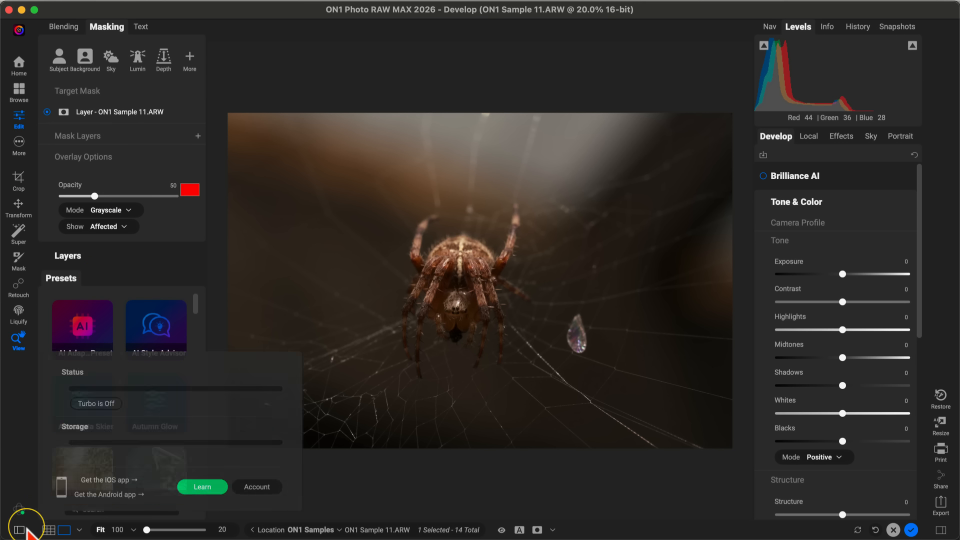
pyautogui.click(19, 530)
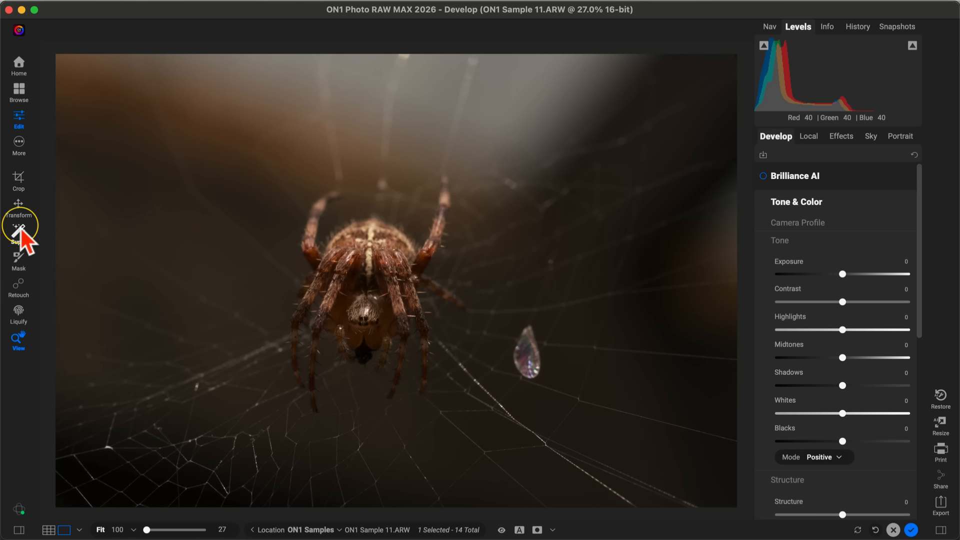
# Crop the photo freeform to about 5928 × 3735 pixels around the spider and water drop, and apply the crop.
pyautogui.click(19, 180)
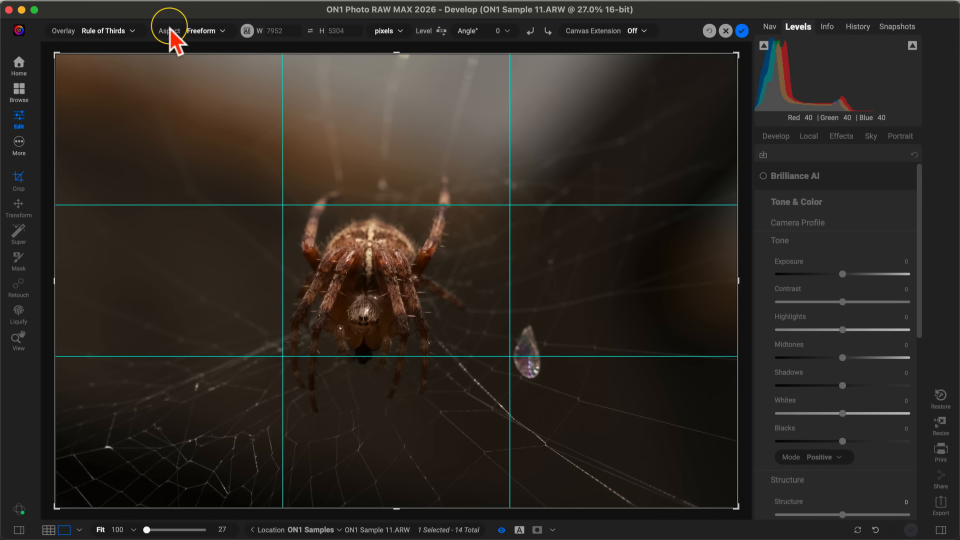
pyautogui.moveTo(57, 55); pyautogui.dragTo(157, 126)
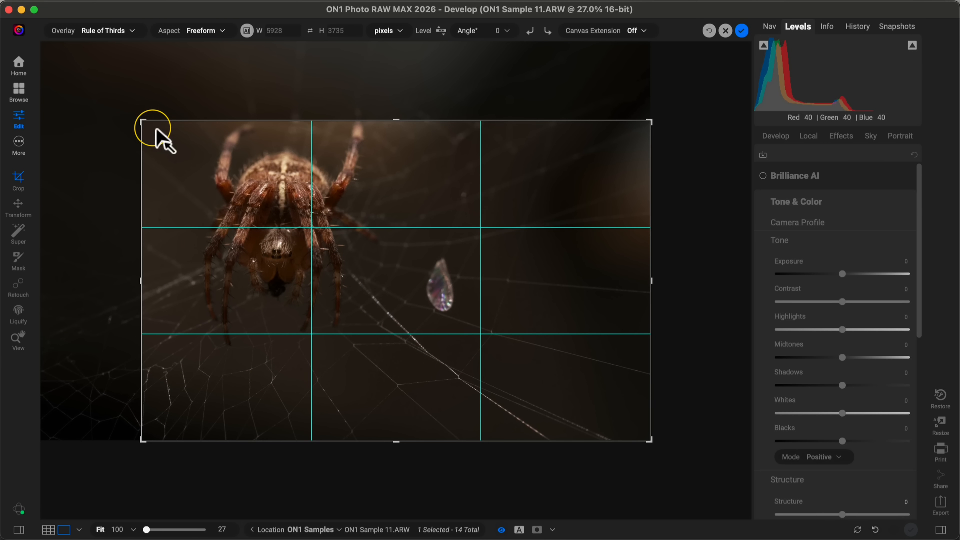
pyautogui.moveTo(273, 215); pyautogui.dragTo(362, 260)
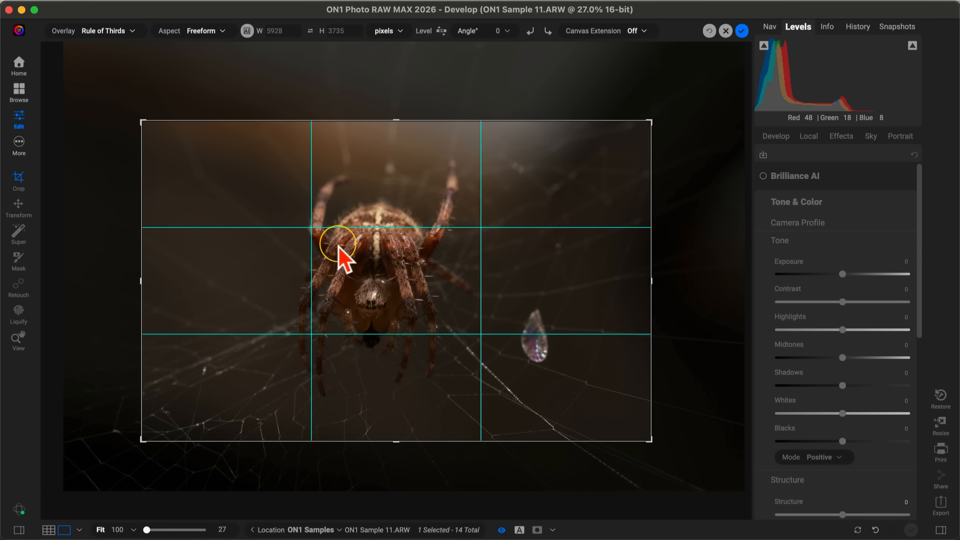
pyautogui.doubleClick(584, 322)
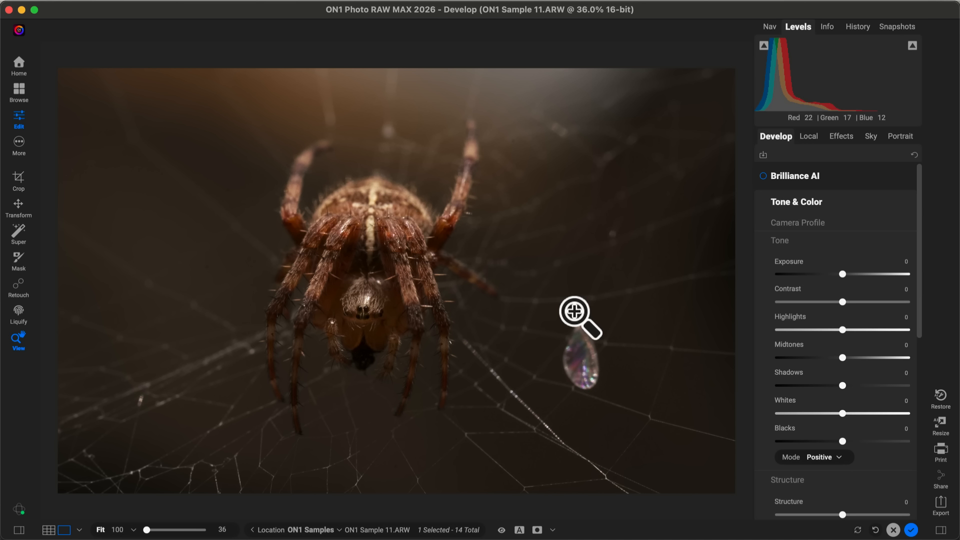
# Check the photo's camera and exposure information, and inspect the spider and background at 100% zoom.
pyautogui.click(825, 26)
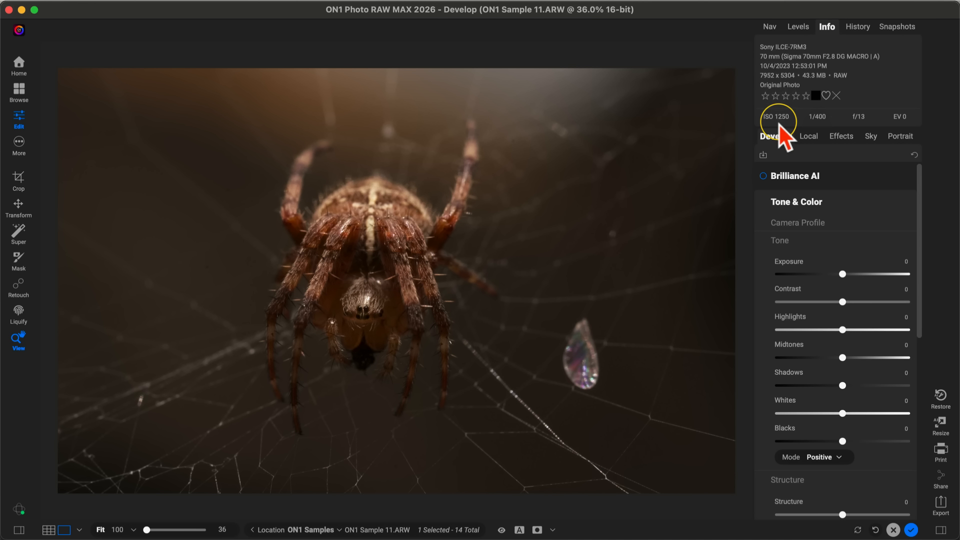
pyautogui.click(793, 26)
pyautogui.moveTo(165, 186); pyautogui.dragTo(257, 179)
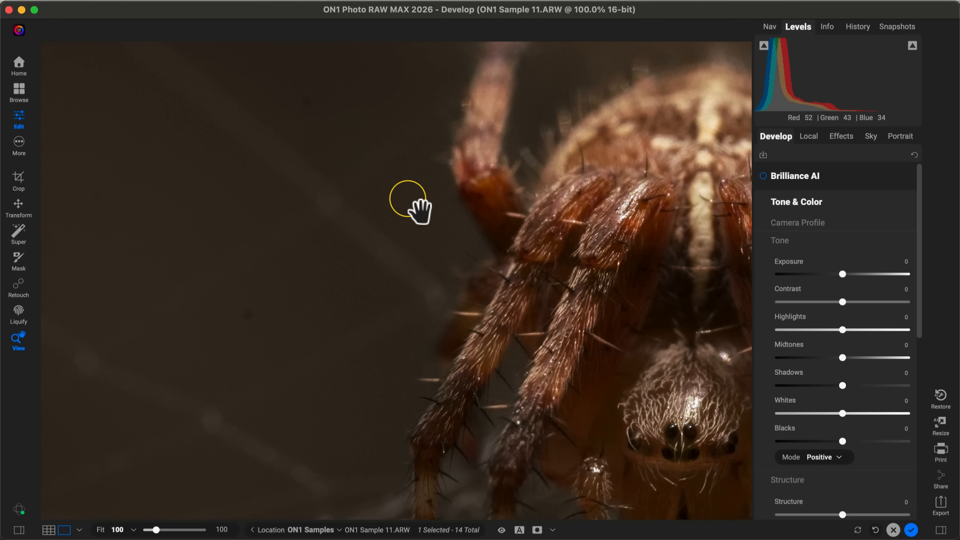
pyautogui.click(429, 259)
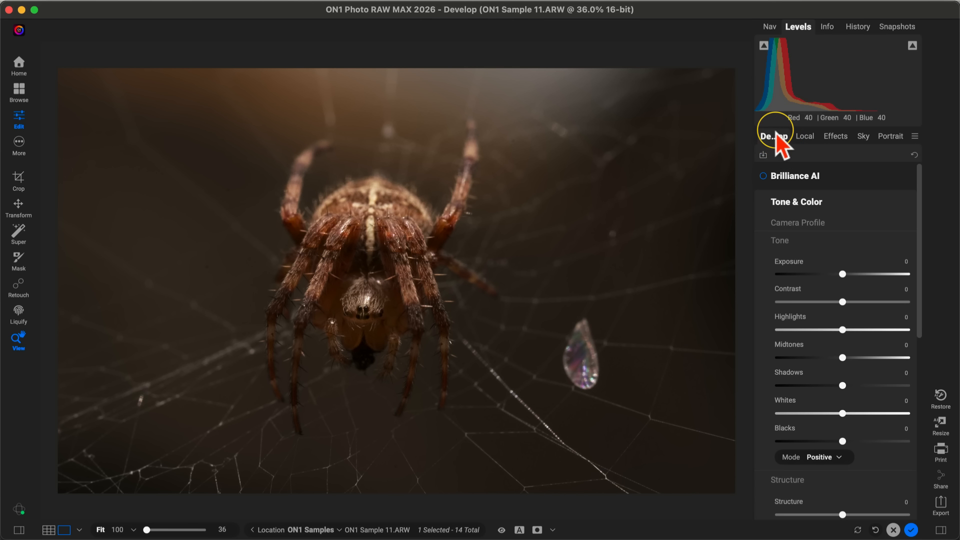
# Apply NoNoise AI noise reduction, comparing before and after on the spider and the blurred background.
pyautogui.scroll(-5, 824, 185)
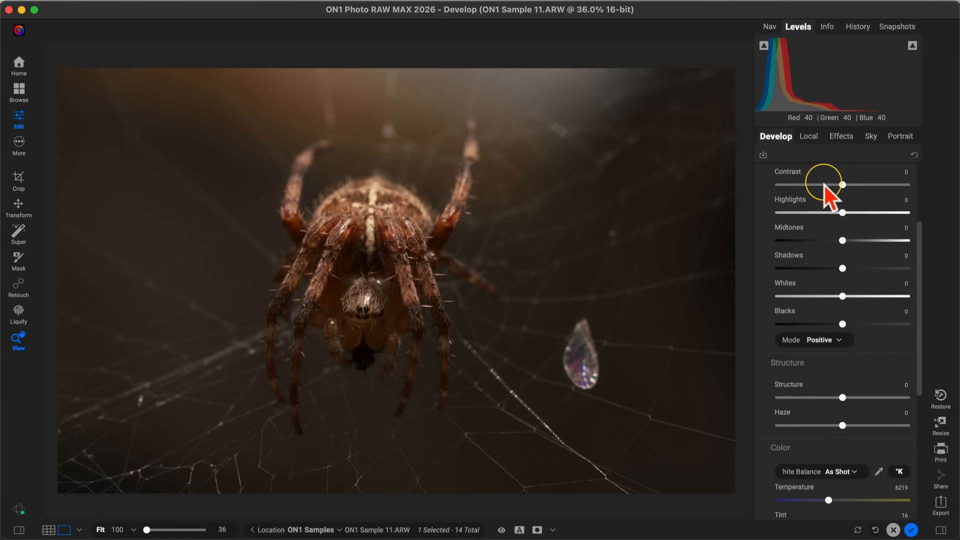
pyautogui.scroll(-10, 825, 185)
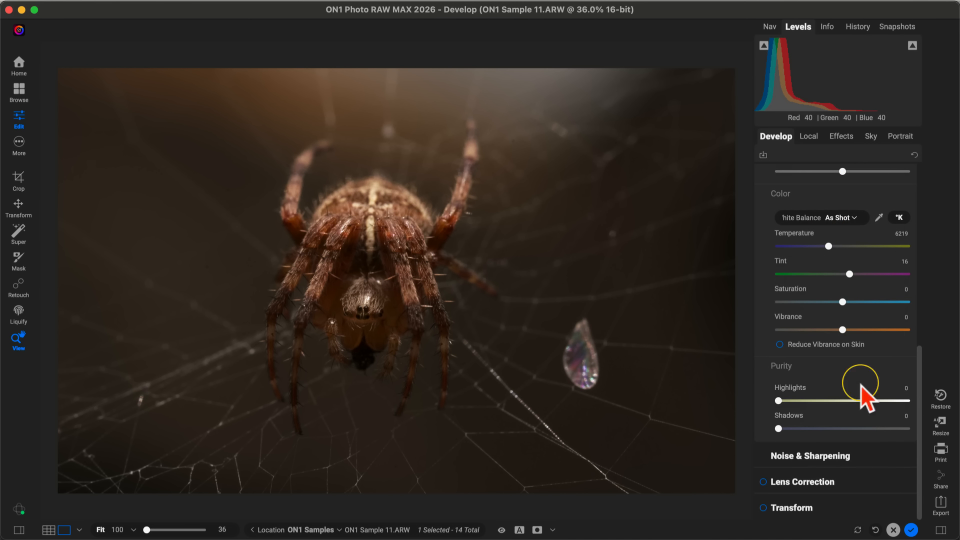
pyautogui.click(869, 455)
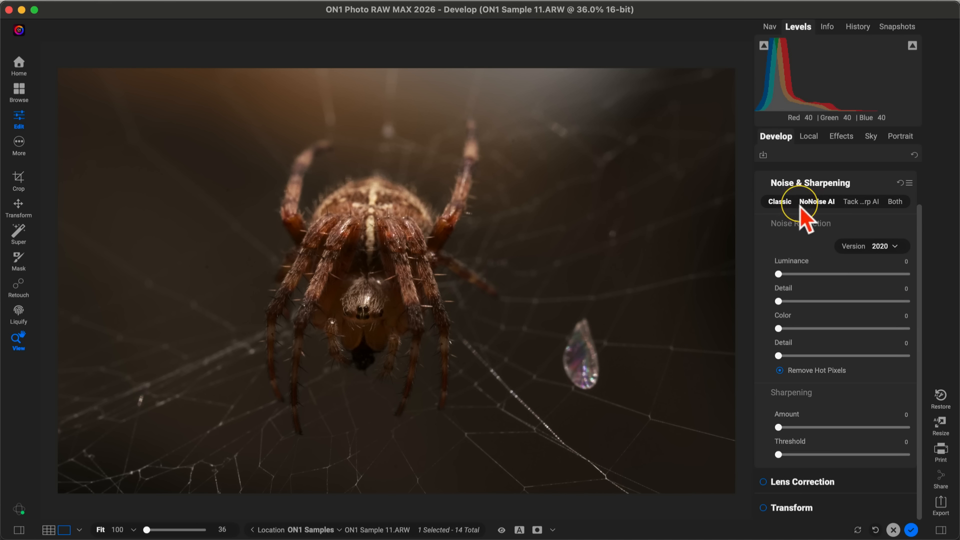
pyautogui.click(813, 202)
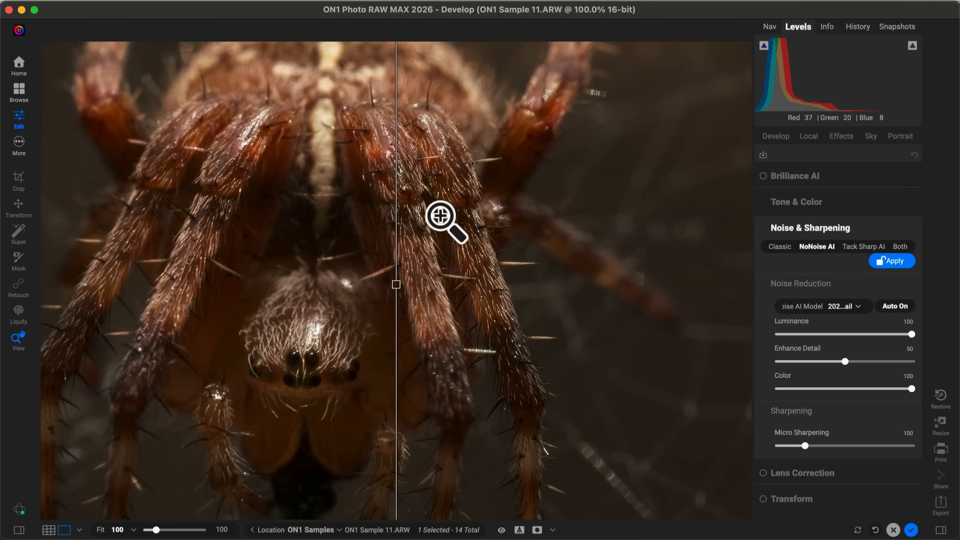
pyautogui.moveTo(444, 219); pyautogui.dragTo(568, 363)
pyautogui.moveTo(529, 214); pyautogui.dragTo(548, 335)
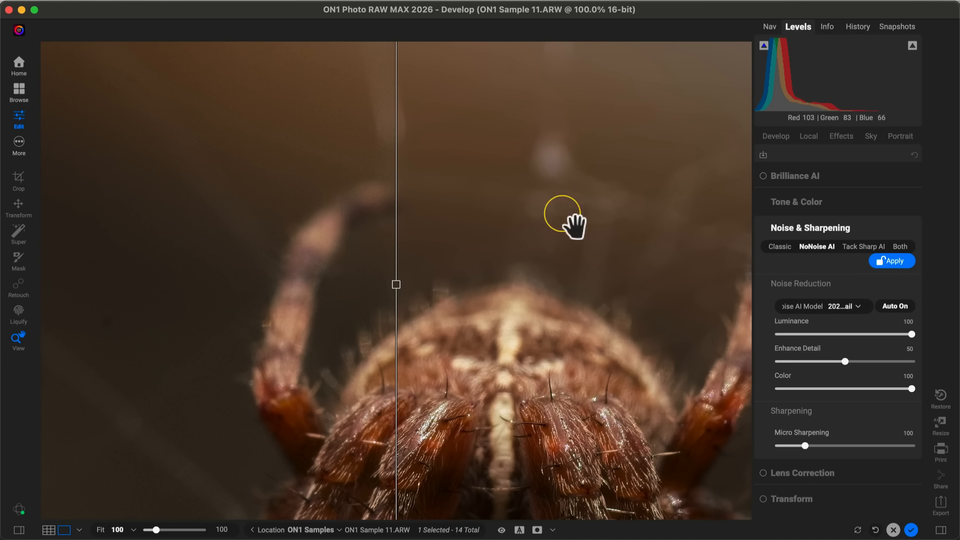
pyautogui.moveTo(396, 285); pyautogui.dragTo(494, 300)
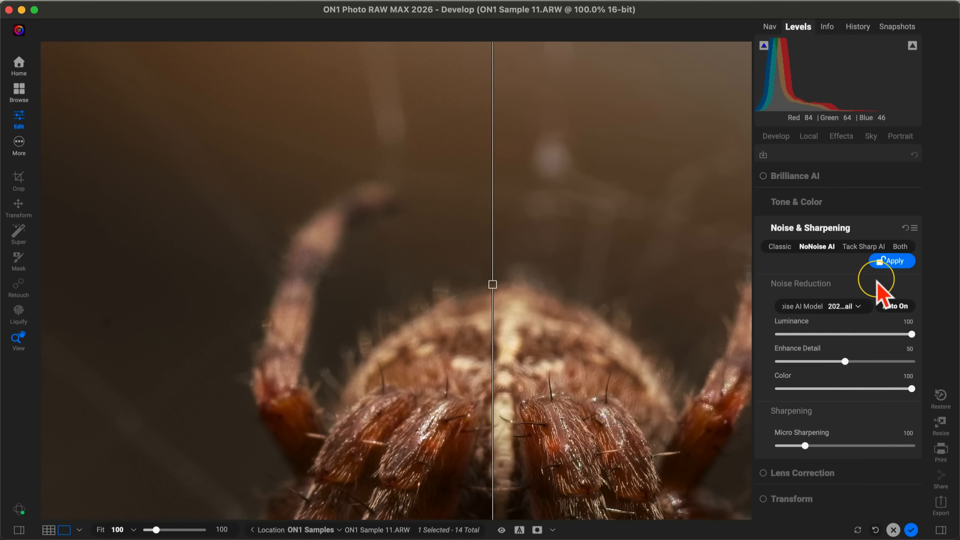
pyautogui.click(891, 262)
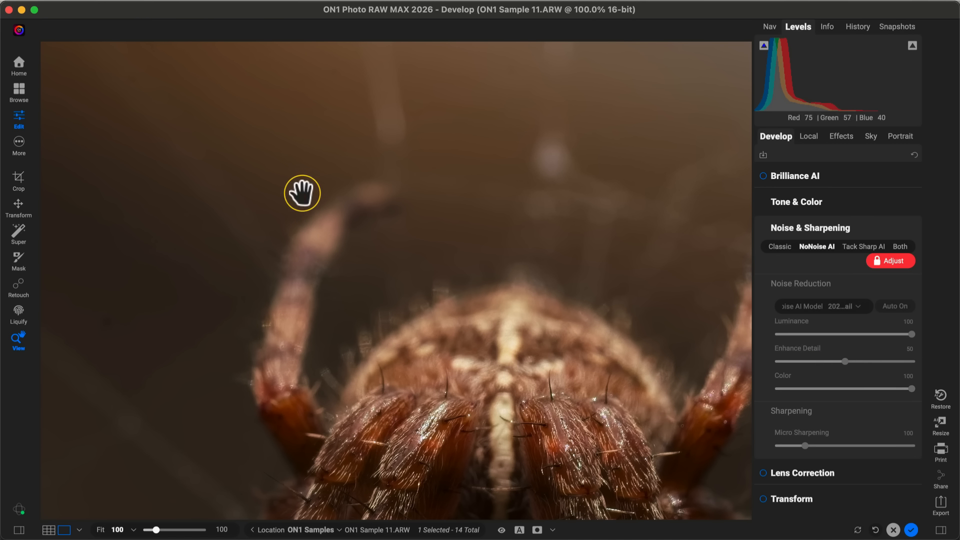
# Inspect the background around the spider's legs at 100% zoom for sensor dust spots.
pyautogui.click(411, 249)
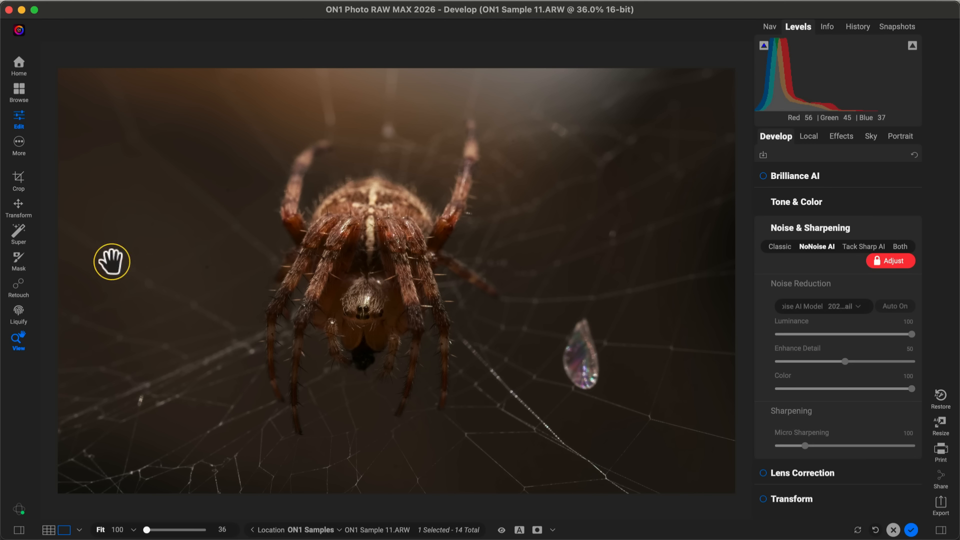
pyautogui.click(544, 137)
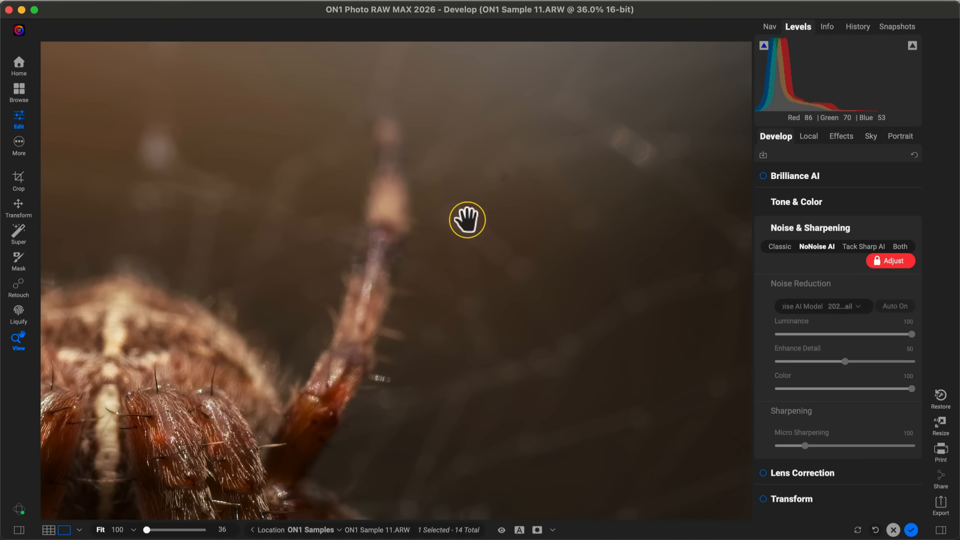
pyautogui.moveTo(438, 216); pyautogui.dragTo(673, 206)
pyautogui.moveTo(401, 290); pyautogui.dragTo(581, 214)
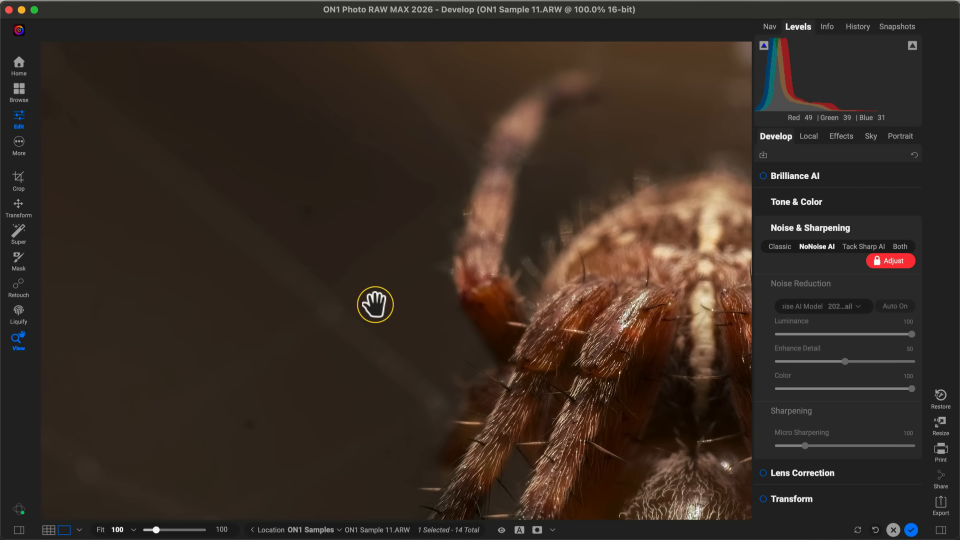
pyautogui.moveTo(375, 304)
pyautogui.mouseDown()
pyautogui.moveTo(434, 168)
pyautogui.moveTo(378, 296)
pyautogui.mouseUp()
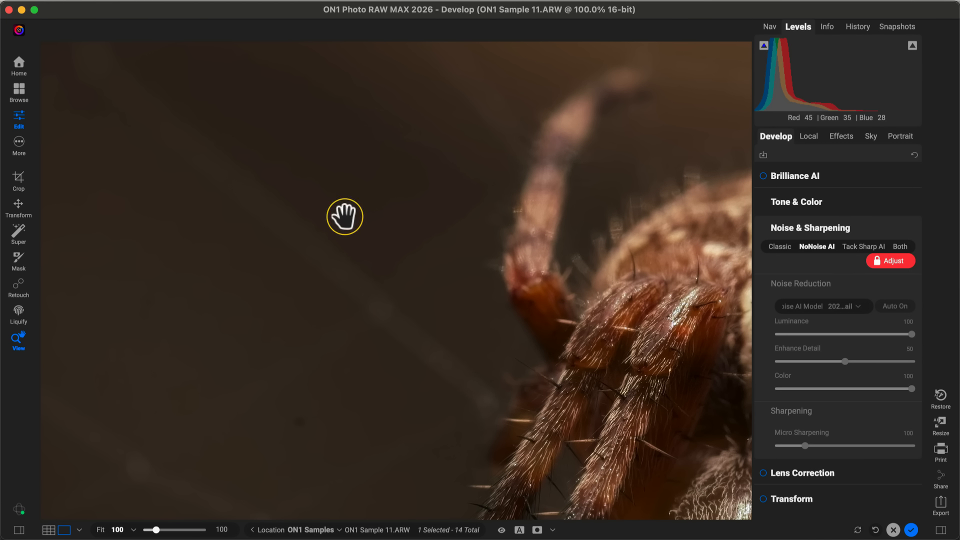
# Heal the two dust spots in the dark background beside the spider's front legs, using the Healing Brush at size 90.
pyautogui.click(19, 292)
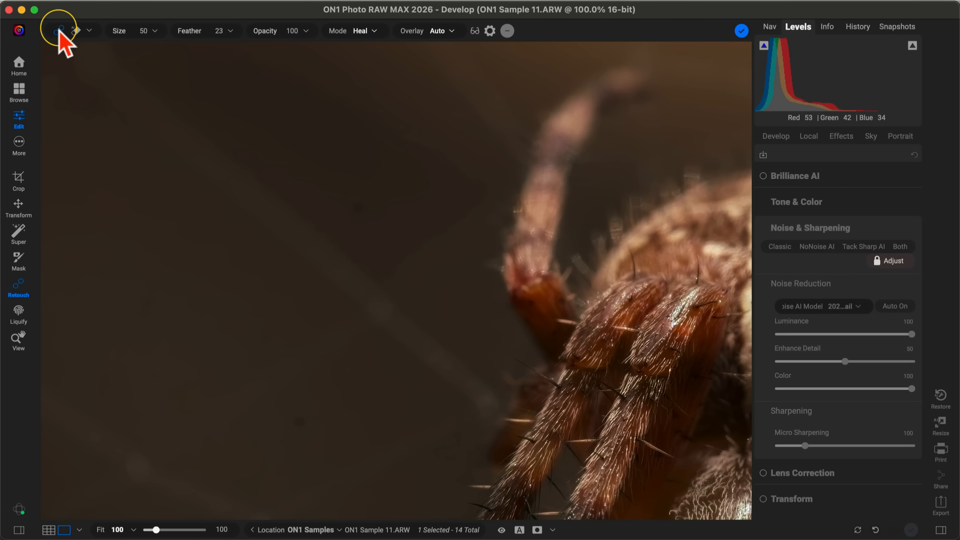
pyautogui.click(89, 31)
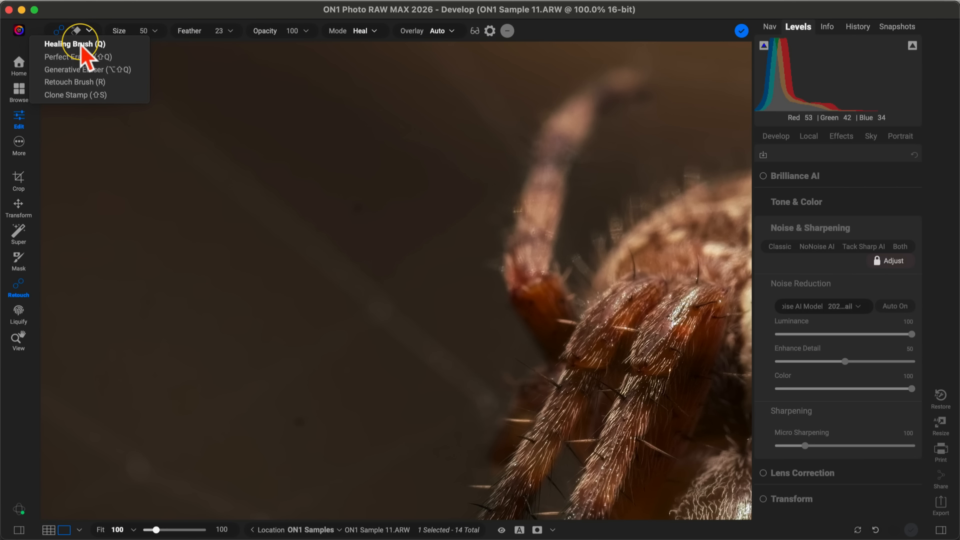
pyautogui.click(79, 43)
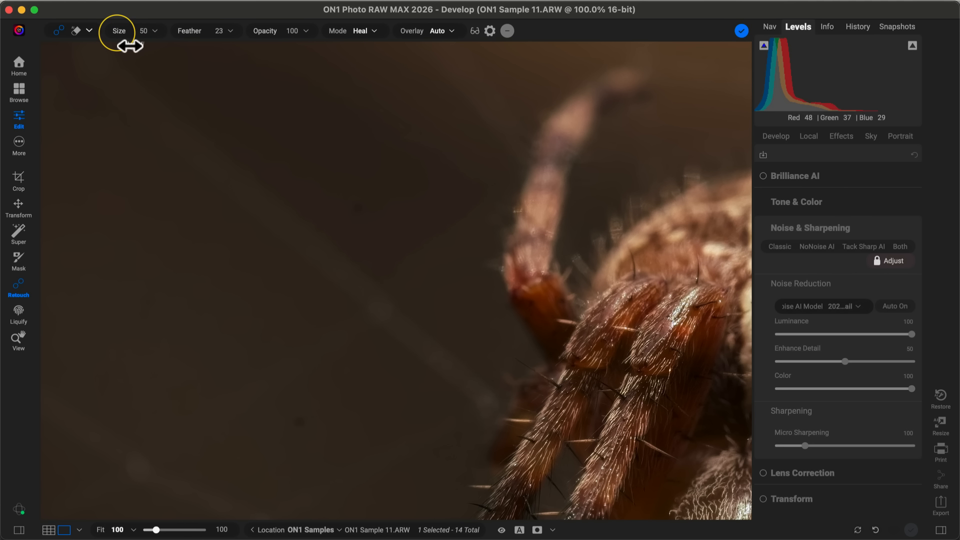
pyautogui.moveTo(130, 46); pyautogui.dragTo(133, 48)
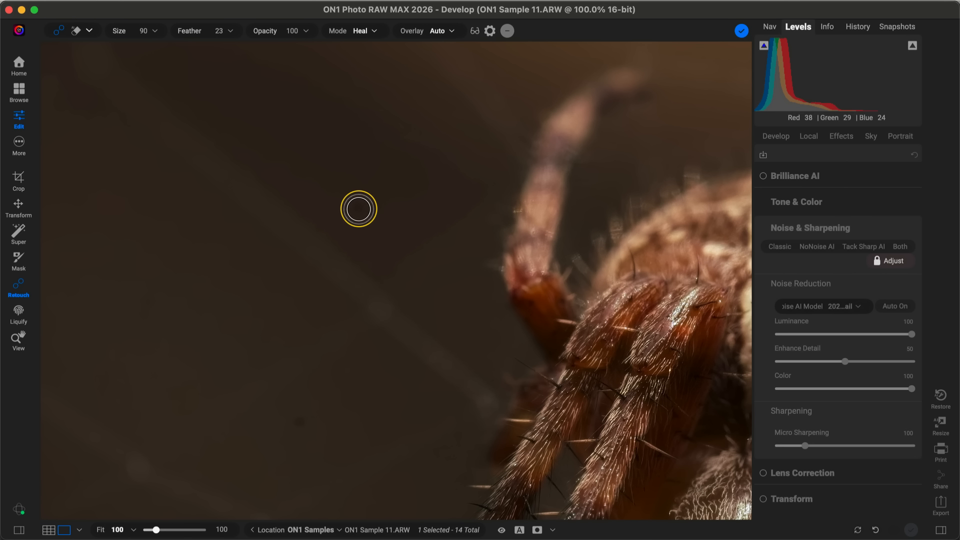
pyautogui.click(359, 209)
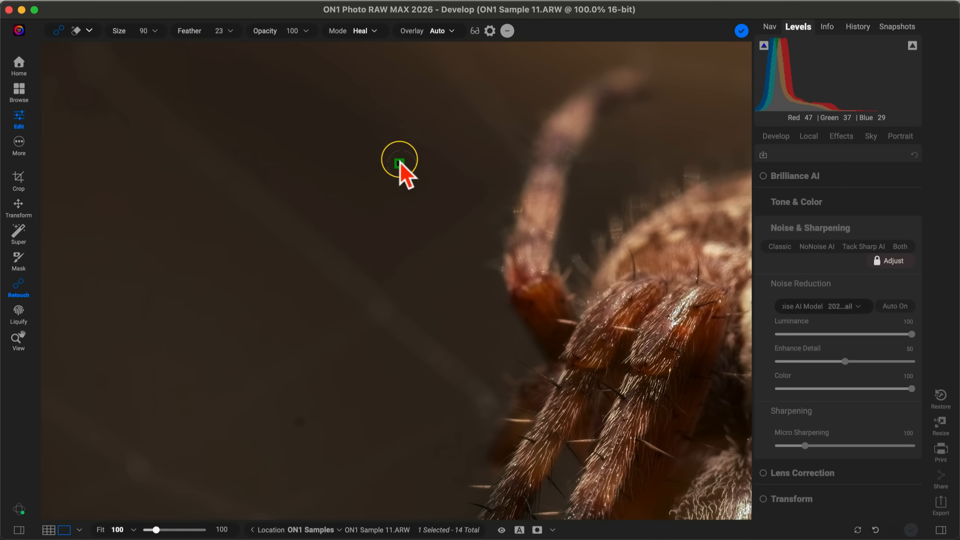
pyautogui.moveTo(403, 170); pyautogui.dragTo(401, 170)
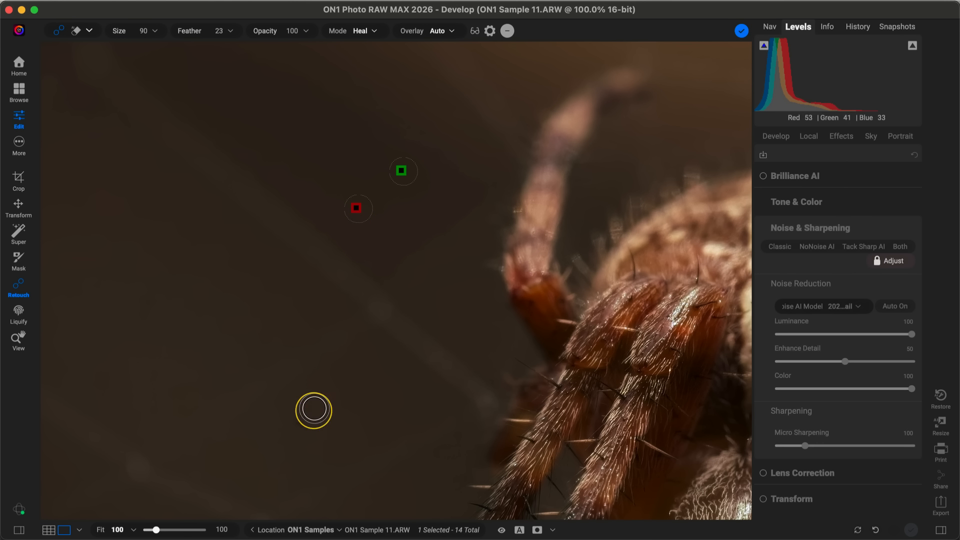
pyautogui.click(301, 421)
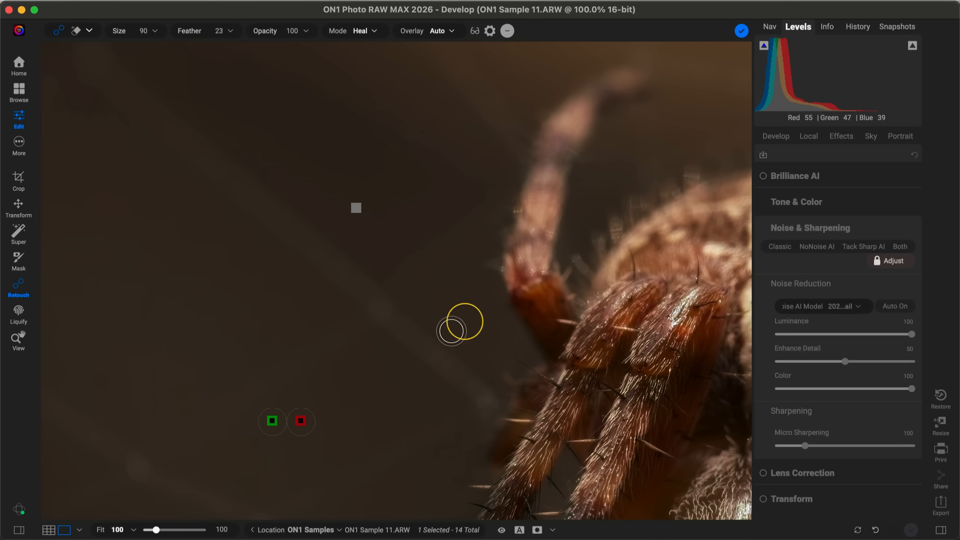
# Heal the dust spot in the background beside the spider's raised leg on the water-drop side, moving its sample source to clean background.
pyautogui.moveTo(574, 265)
pyautogui.mouseDown()
pyautogui.moveTo(245, 368)
pyautogui.moveTo(320, 336)
pyautogui.mouseUp()
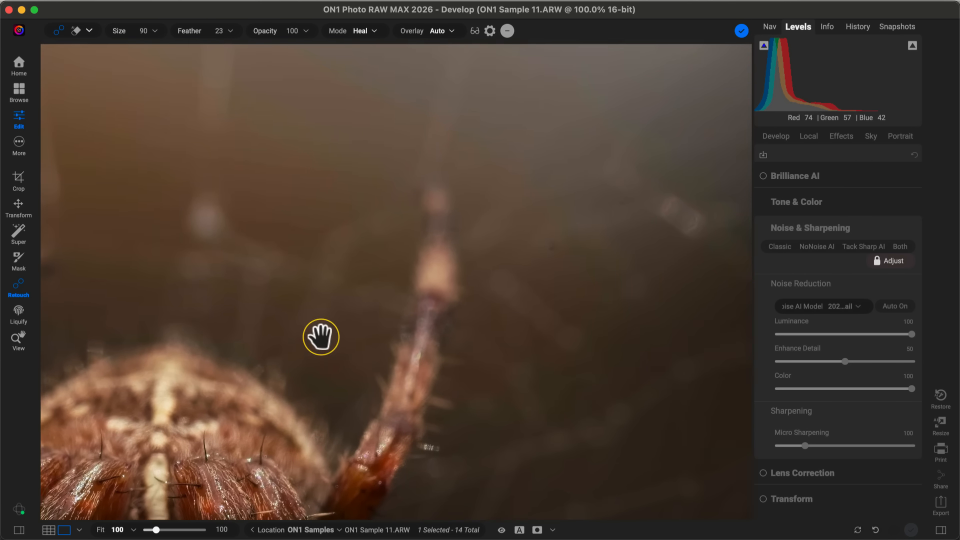
pyautogui.click(539, 248)
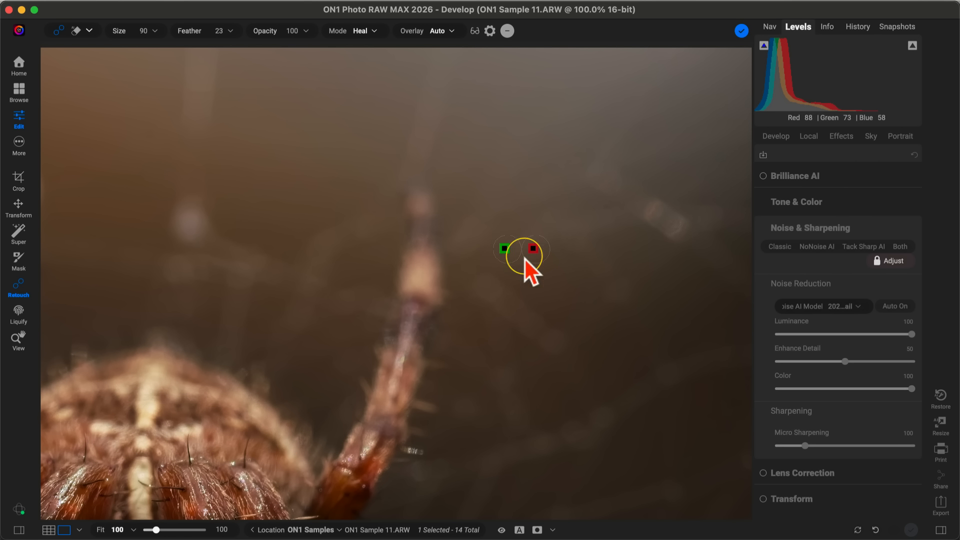
pyautogui.moveTo(561, 229); pyautogui.dragTo(566, 233)
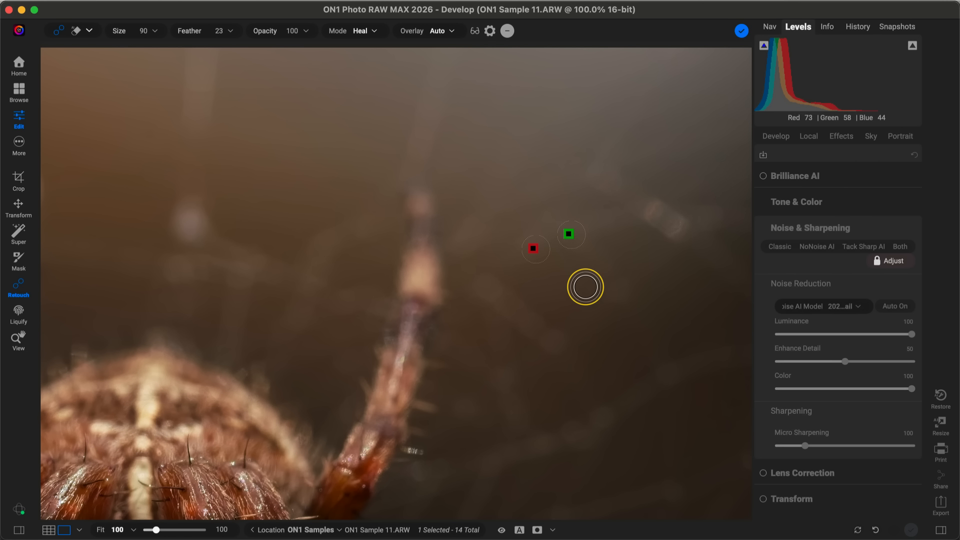
# Inspect the background around the web, water drop and lower legs at a reduced zoom for remaining dust spots.
pyautogui.press('super+minus')
pyautogui.press('super+minus')
pyautogui.moveTo(585, 294); pyautogui.dragTo(601, 118)
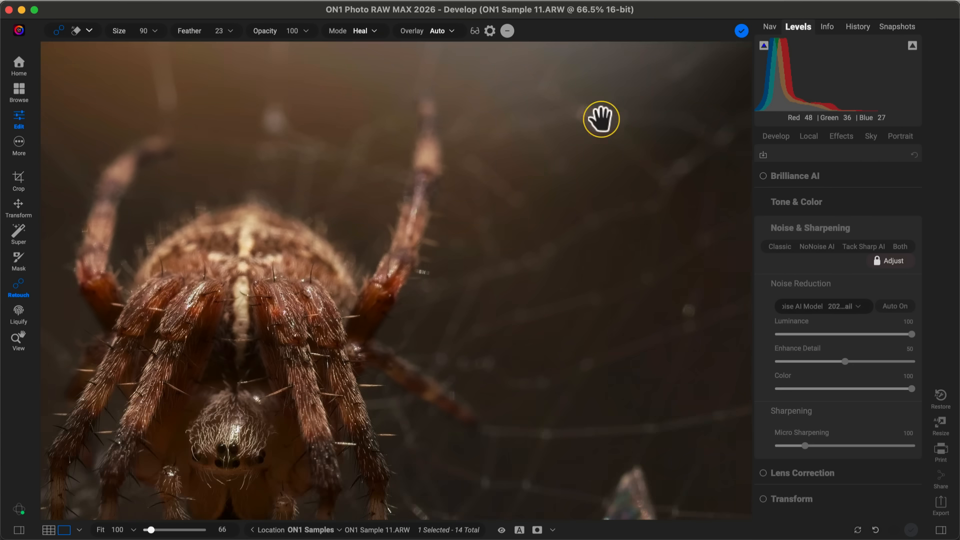
pyautogui.moveTo(569, 311); pyautogui.dragTo(572, 100)
pyautogui.moveTo(508, 312); pyautogui.dragTo(508, 186)
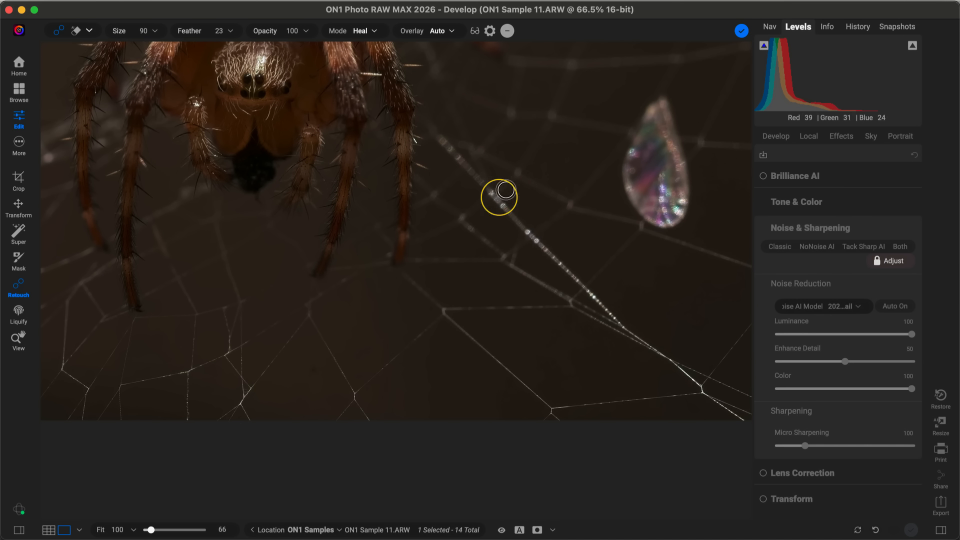
pyautogui.click(314, 371)
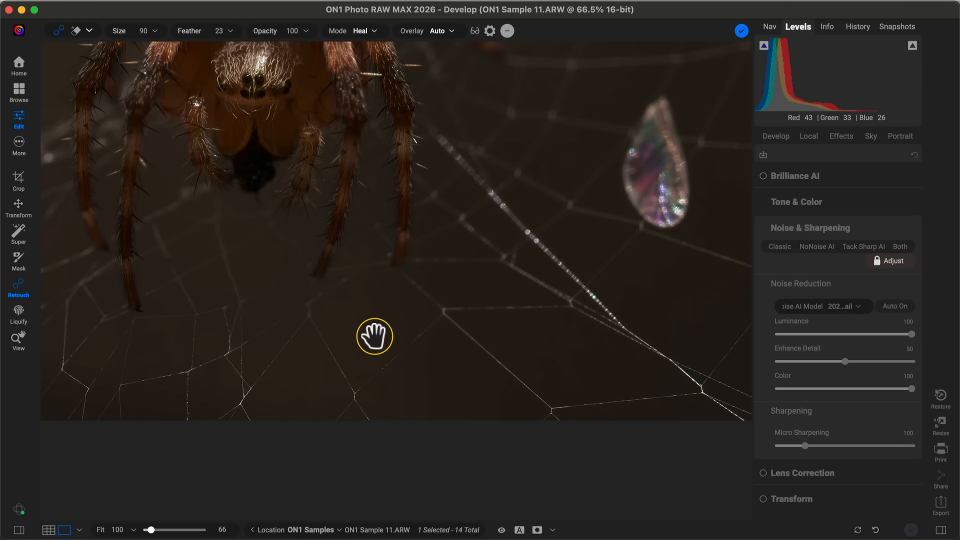
pyautogui.moveTo(375, 330)
pyautogui.mouseDown()
pyautogui.moveTo(648, 332)
pyautogui.moveTo(607, 331)
pyautogui.mouseUp()
pyautogui.moveTo(417, 325); pyautogui.dragTo(596, 358)
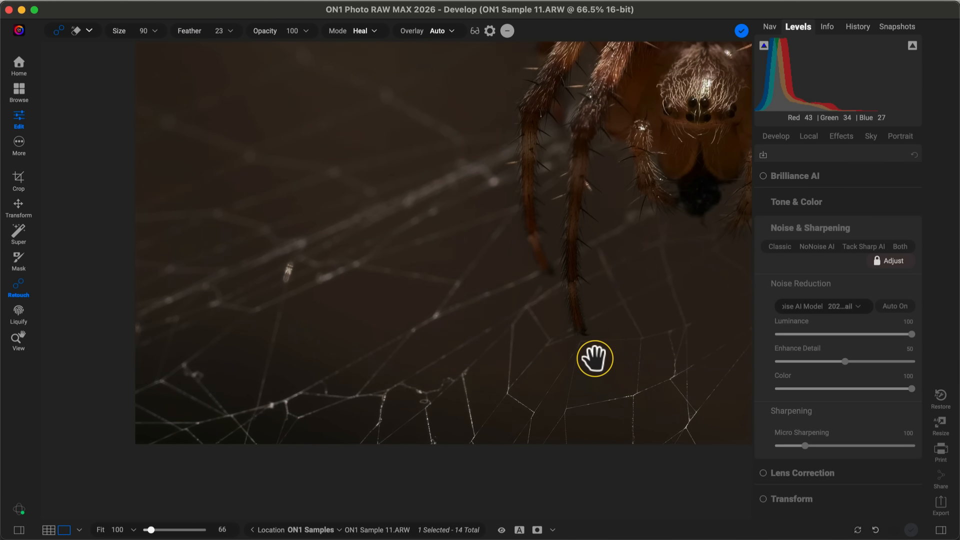
pyautogui.moveTo(478, 209); pyautogui.dragTo(499, 444)
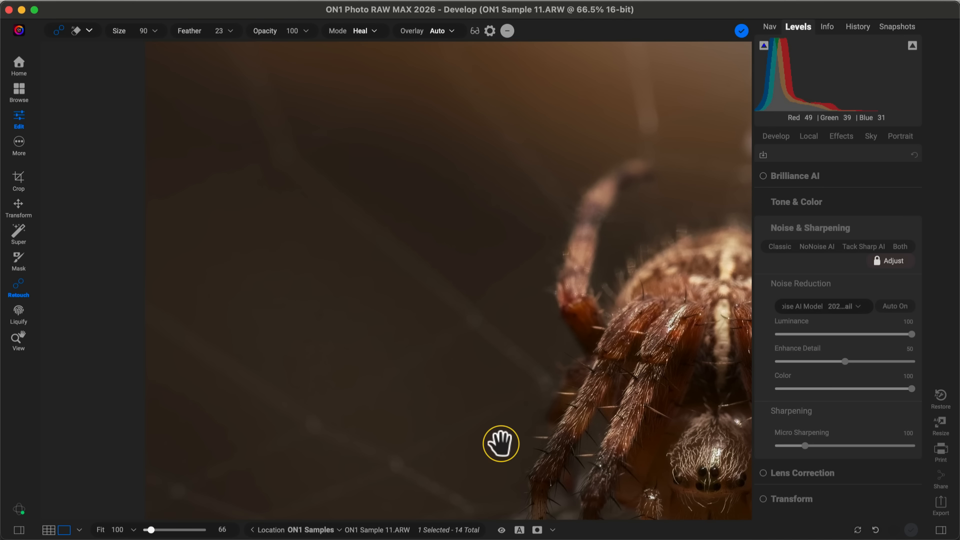
# Heal the dust spot near the photo's upper edge, reposition its sample source, and view the whole photo.
pyautogui.moveTo(502, 193); pyautogui.dragTo(440, 371)
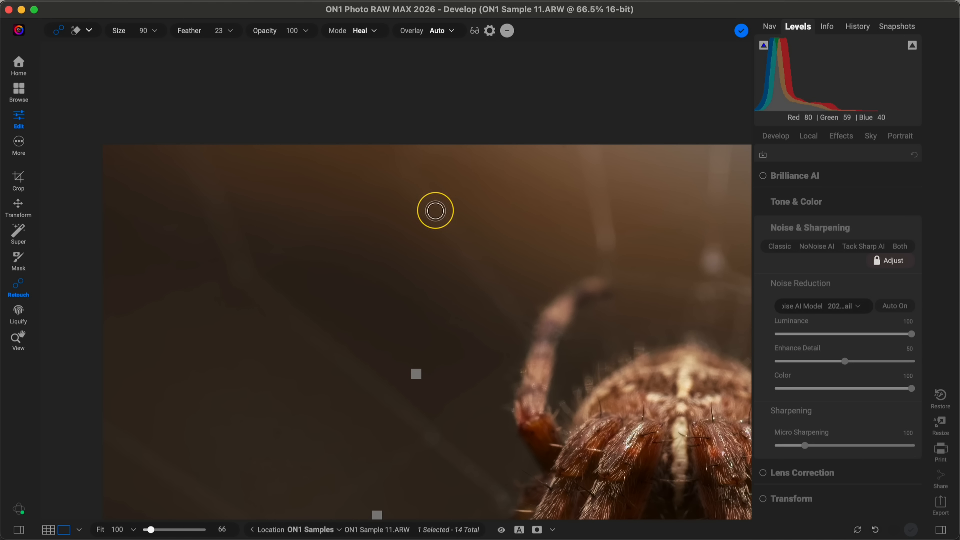
pyautogui.click(435, 211)
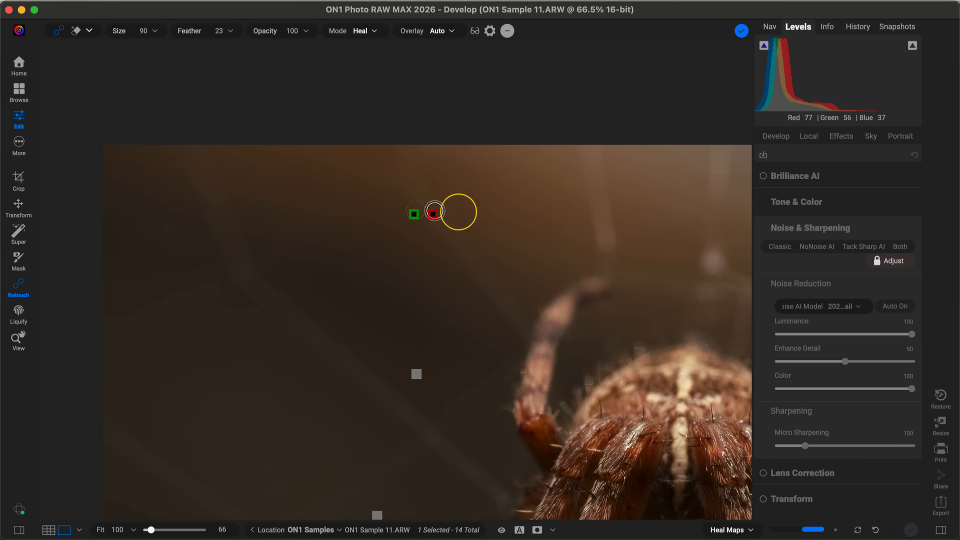
pyautogui.moveTo(414, 214); pyautogui.dragTo(421, 201)
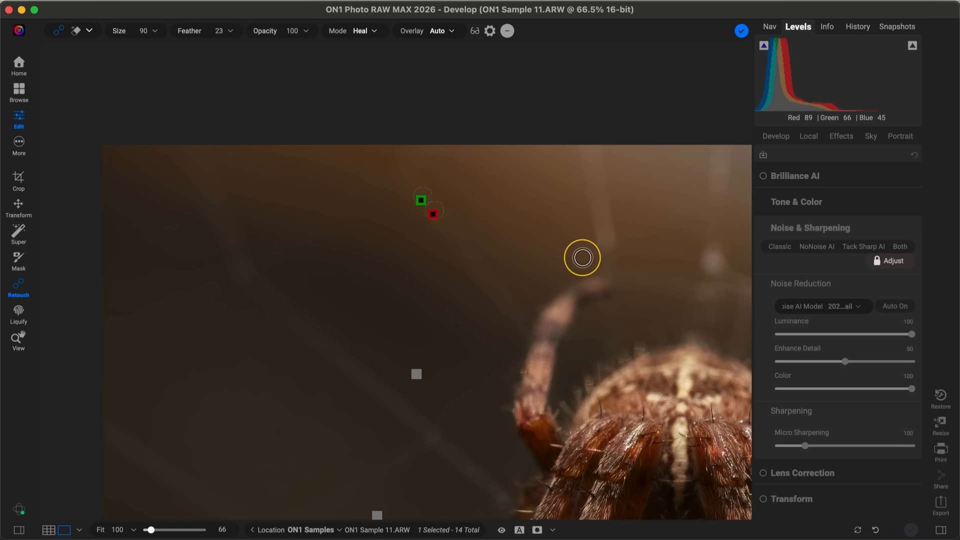
pyautogui.press('z')
pyautogui.click(568, 246)
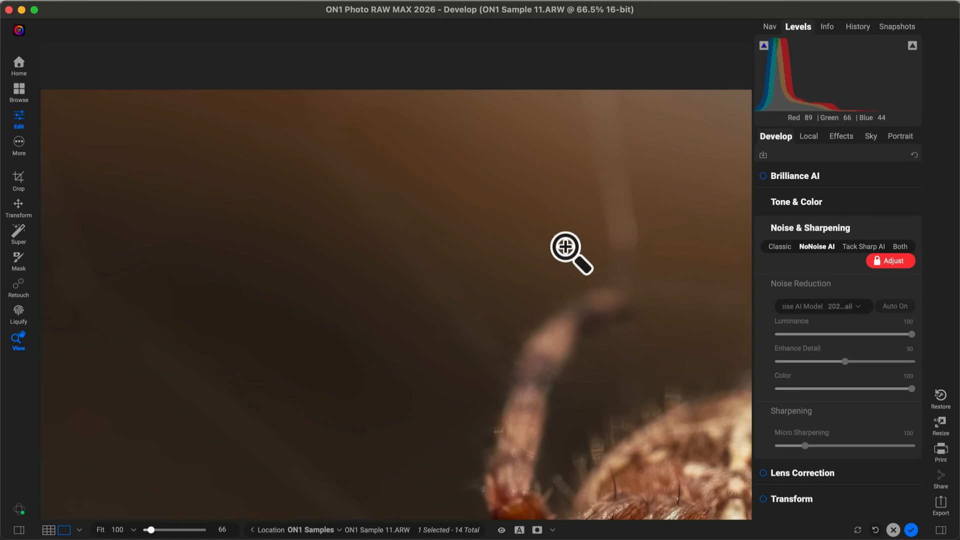
pyautogui.press('super+0')
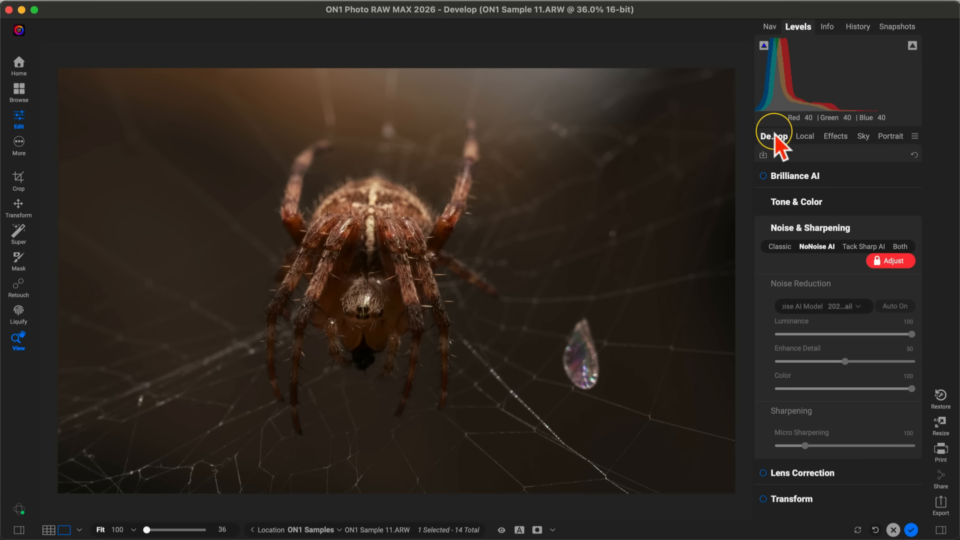
# Set the Tone & Color camera profile to ON1 Vivid and compare the photo before and after.
pyautogui.click(842, 202)
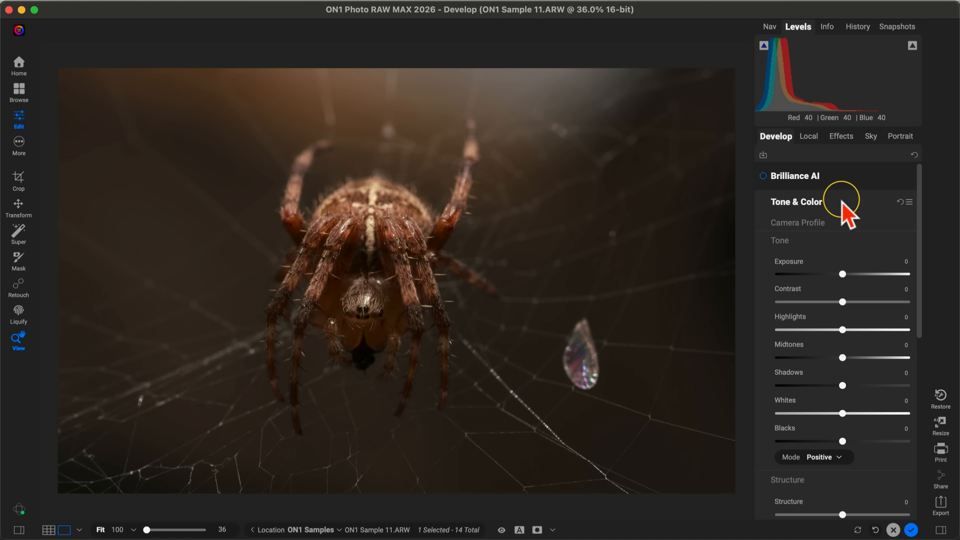
pyautogui.click(808, 224)
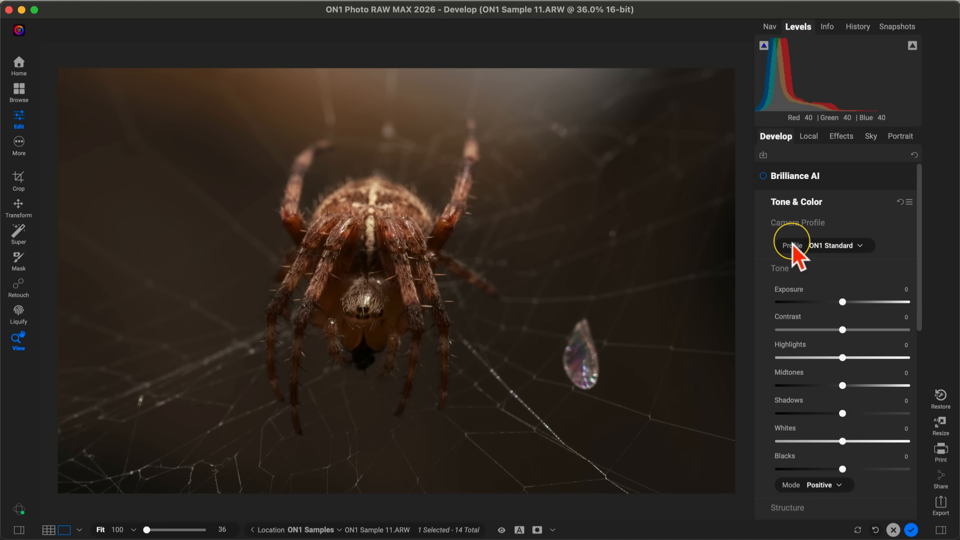
pyautogui.click(858, 245)
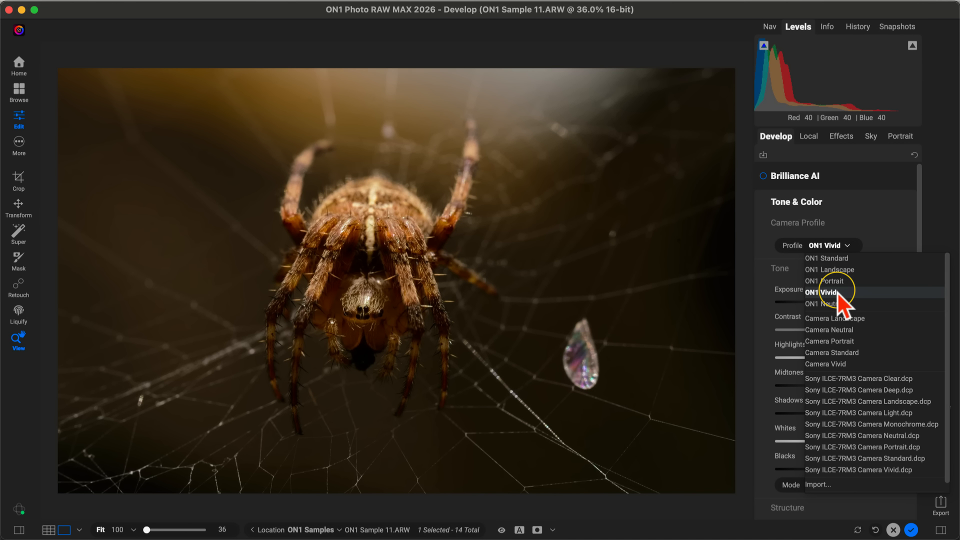
pyautogui.click(838, 293)
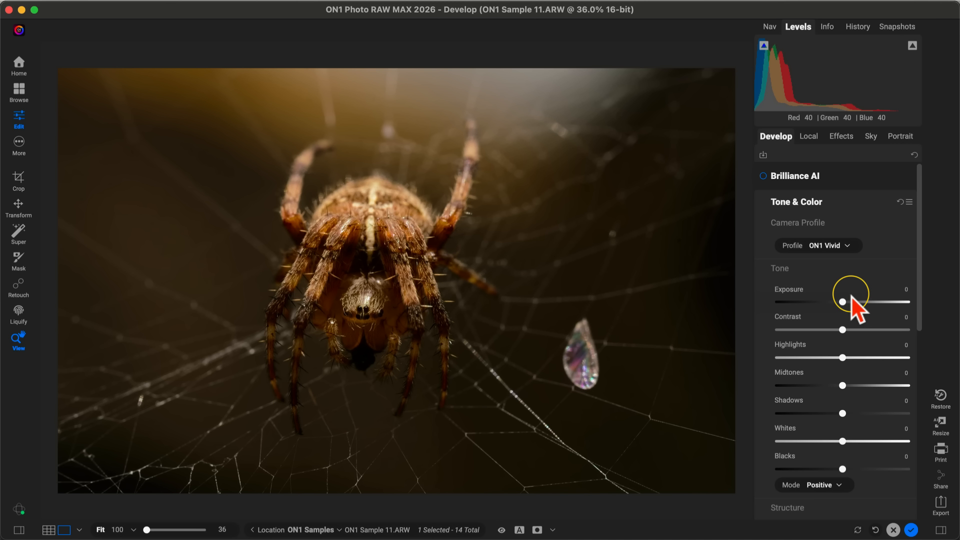
pyautogui.press('super+p')
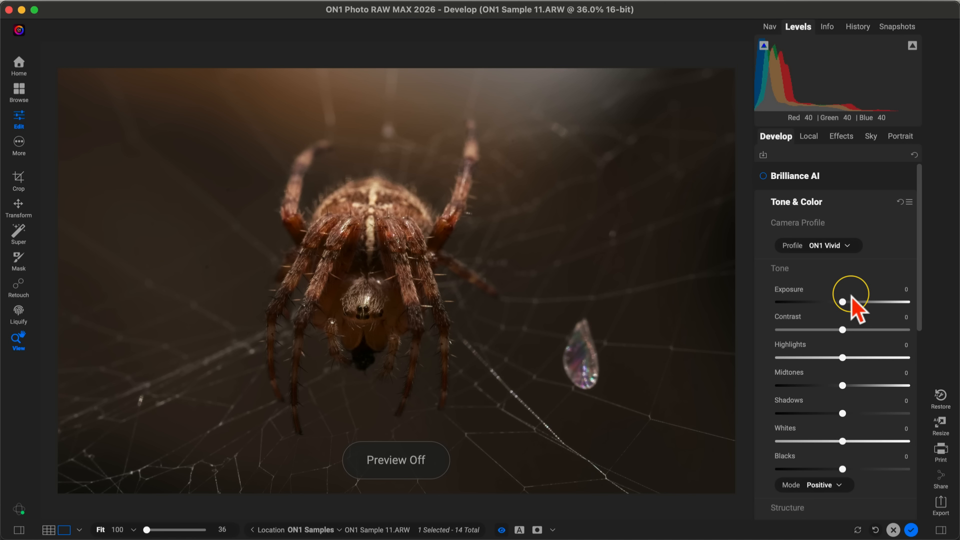
pyautogui.press('super+p')
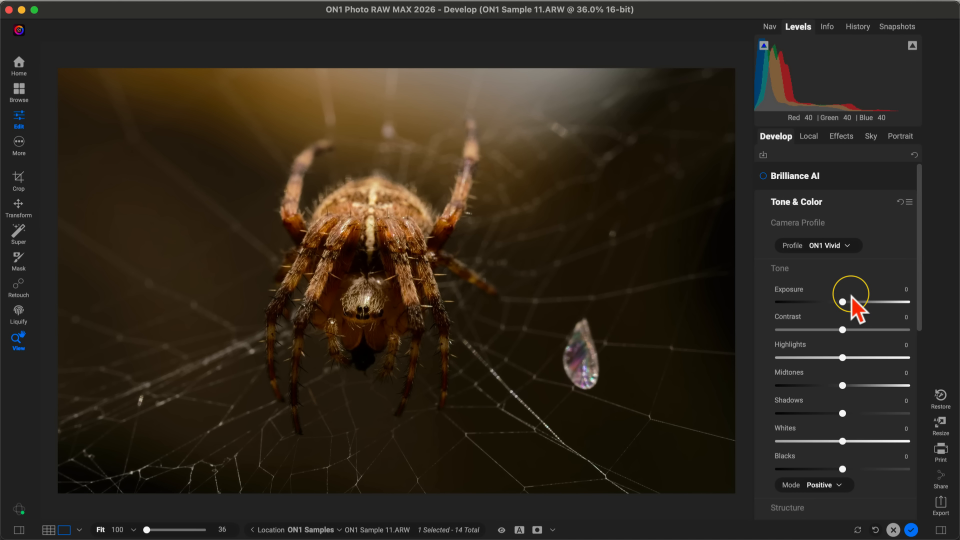
pyautogui.press('super+p')
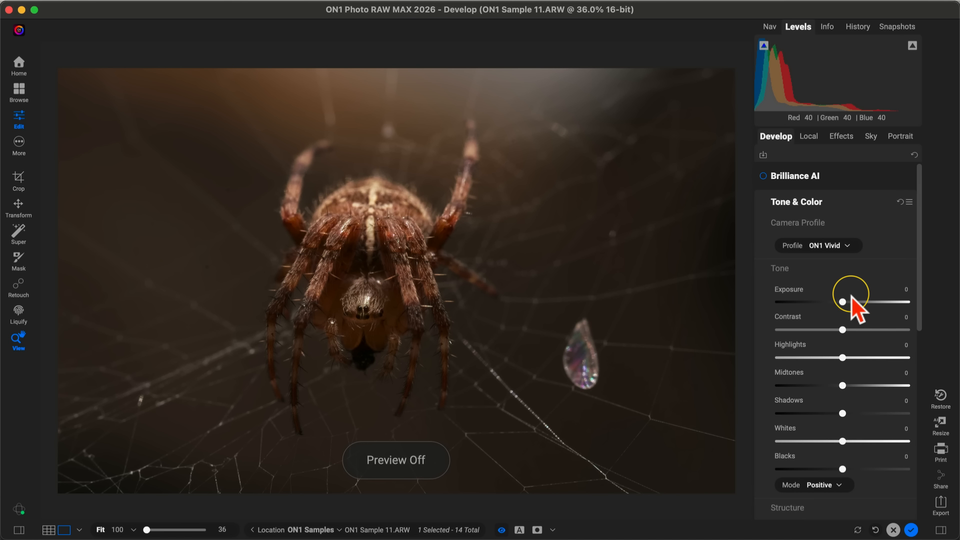
pyautogui.press('super+p')
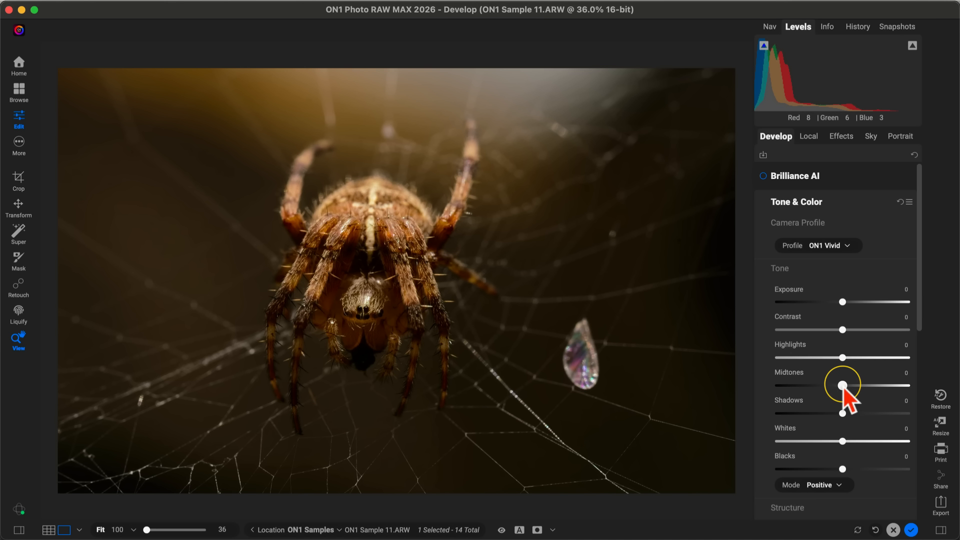
# Set Midtones to 25 and compare the brightened photo with the original.
pyautogui.moveTo(843, 387); pyautogui.dragTo(859, 387)
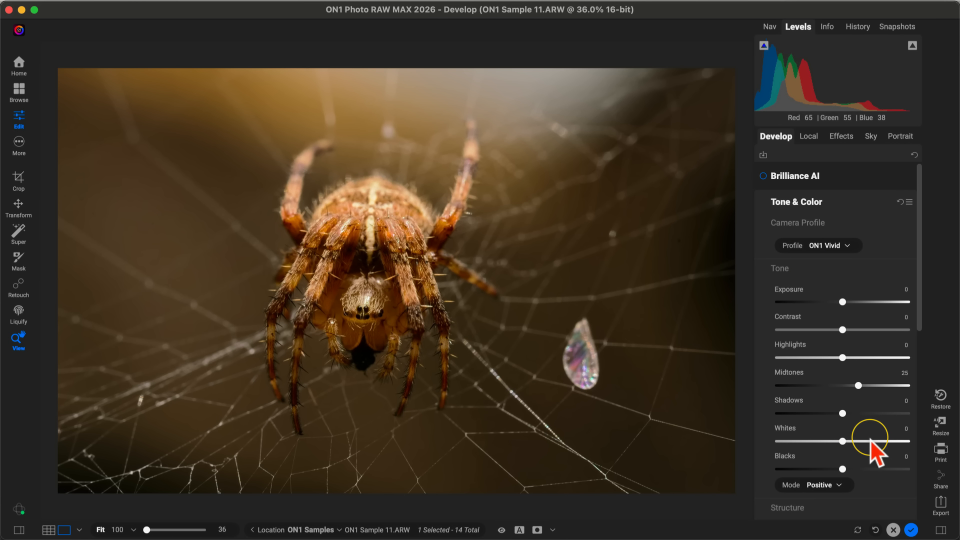
pyautogui.press('\\')
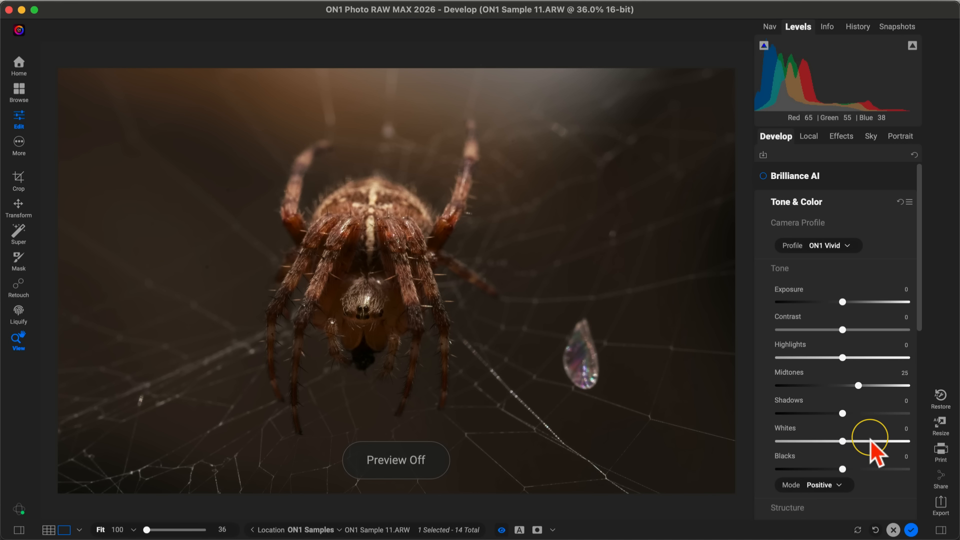
pyautogui.press('\\')
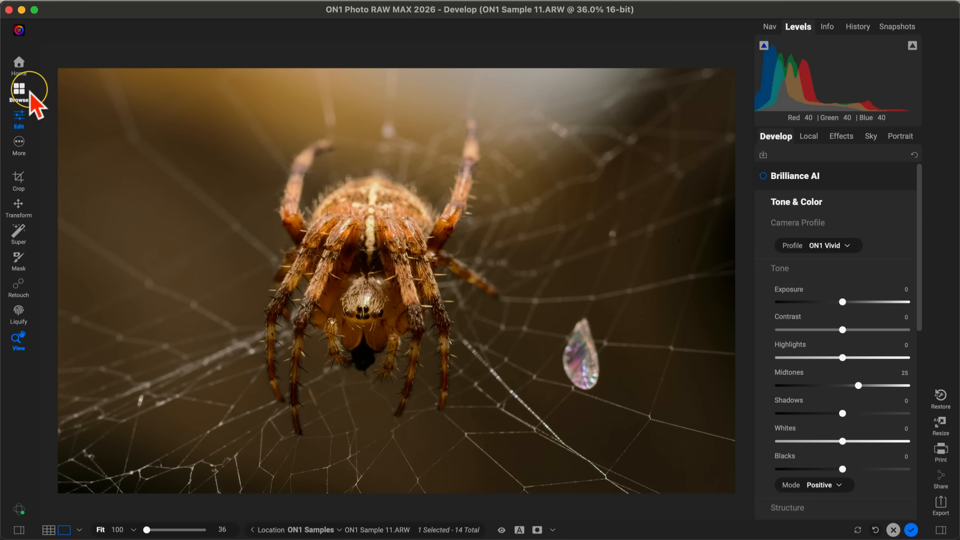
# Highlight the whole spider as the target object with the Super Select tool.
pyautogui.click(17, 231)
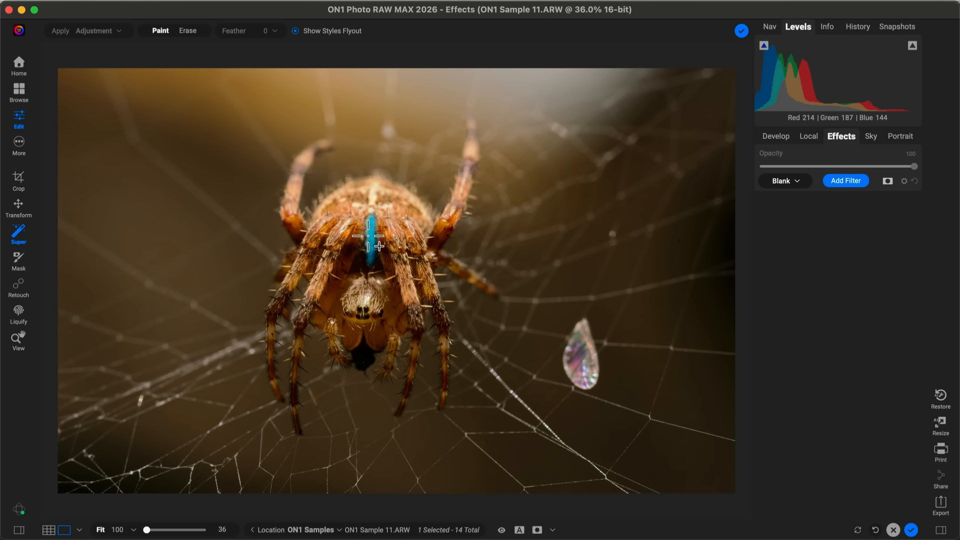
pyautogui.moveTo(230, 117)
pyautogui.mouseDown()
pyautogui.moveTo(251, 170)
pyautogui.moveTo(449, 396)
pyautogui.moveTo(508, 429)
pyautogui.mouseUp()
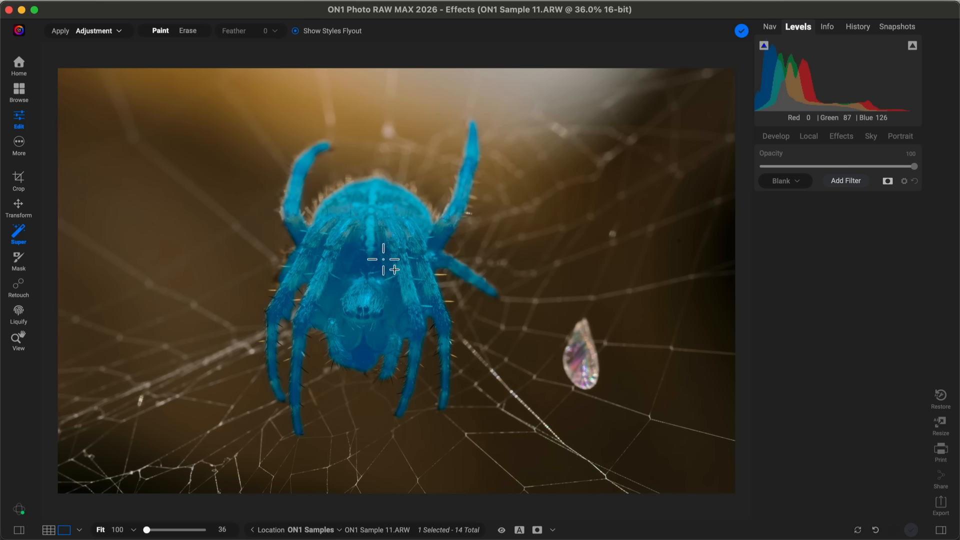
pyautogui.rightClick(343, 290)
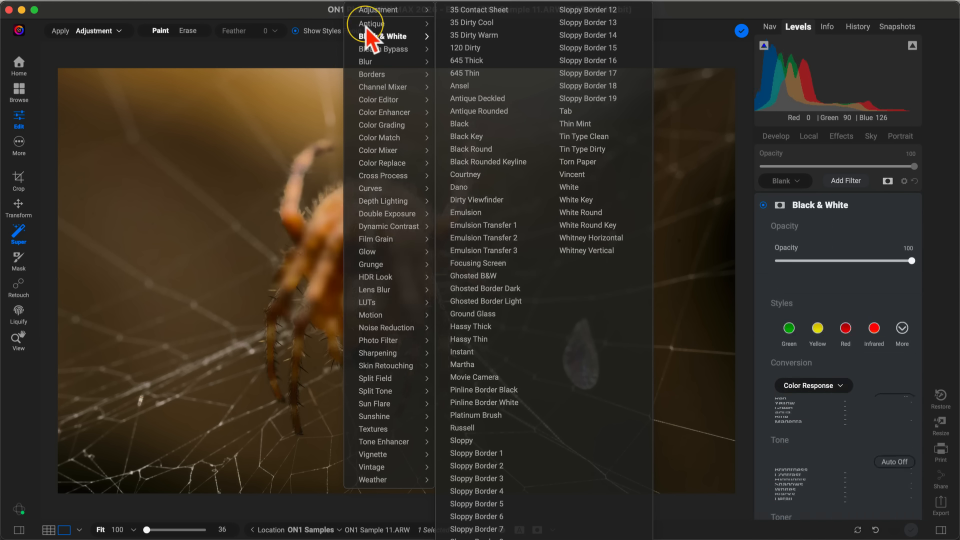
pyautogui.moveTo(378, 13)
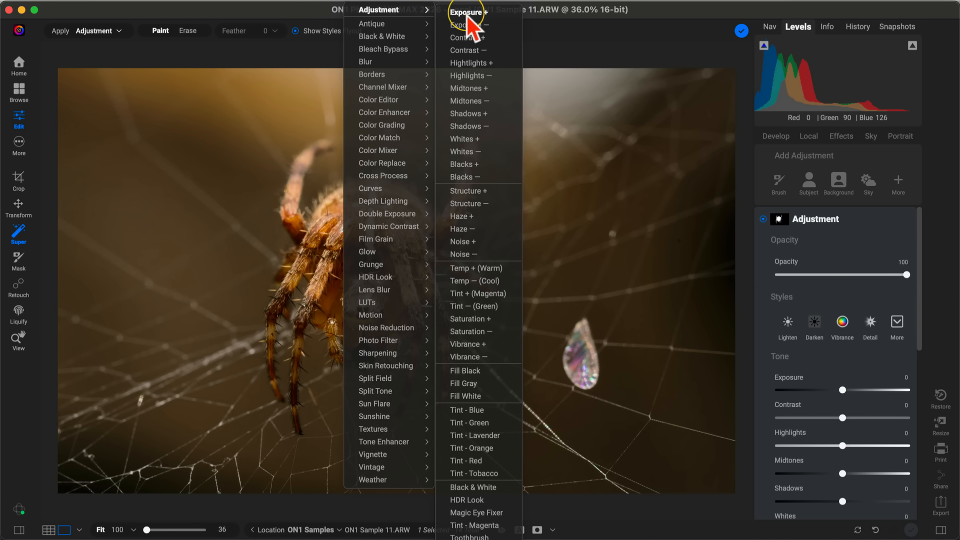
pyautogui.click(319, 13)
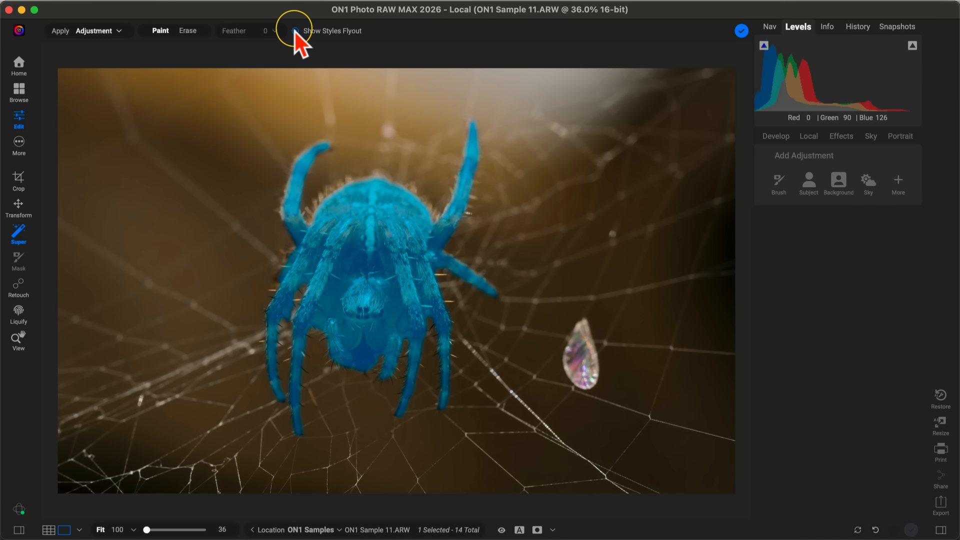
# Apply the Surreal style of the Dynamic Contrast filter to the spider only.
pyautogui.rightClick(356, 240)
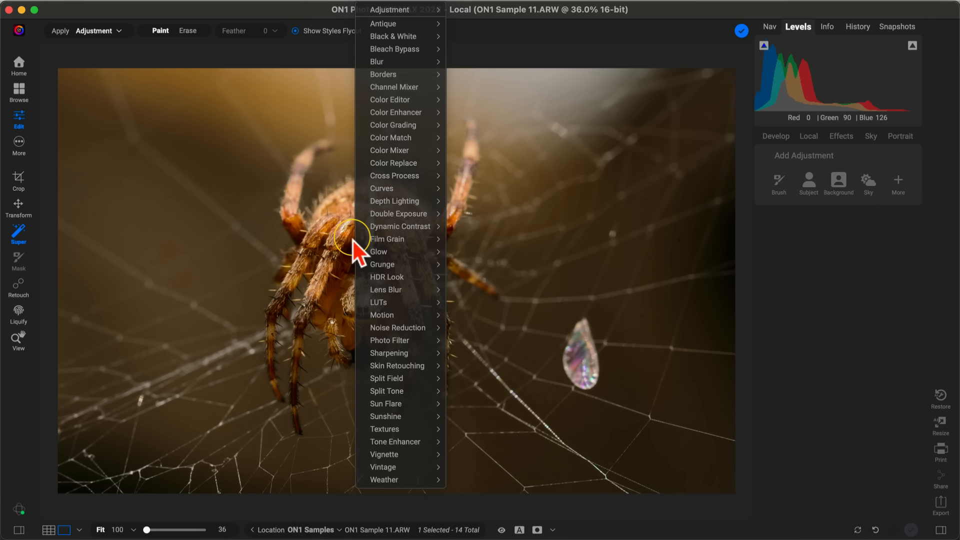
pyautogui.moveTo(383, 229)
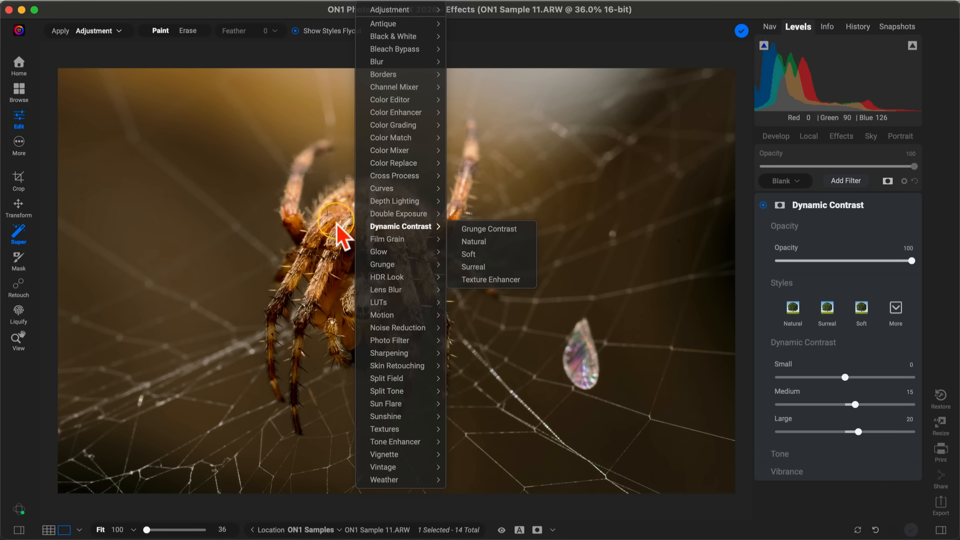
pyautogui.moveTo(374, 16)
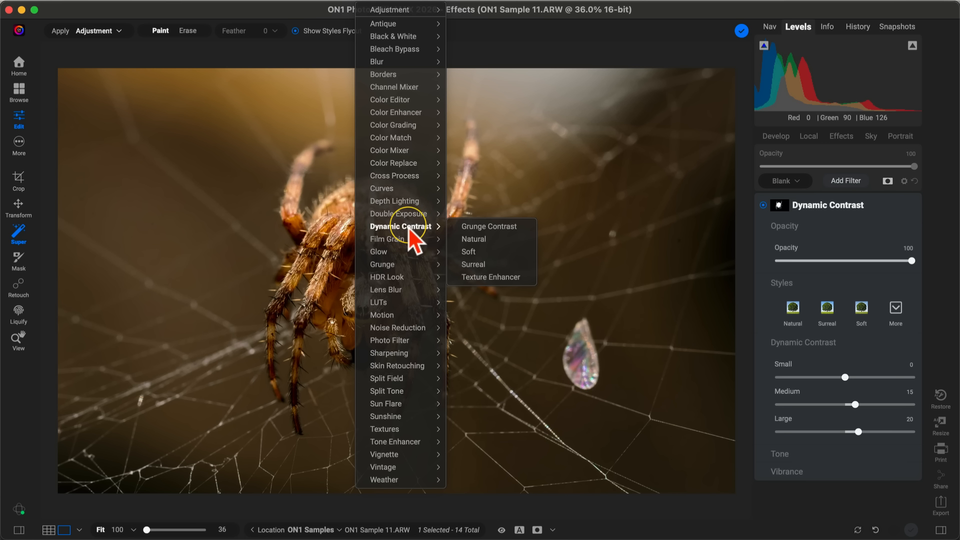
pyautogui.click(474, 265)
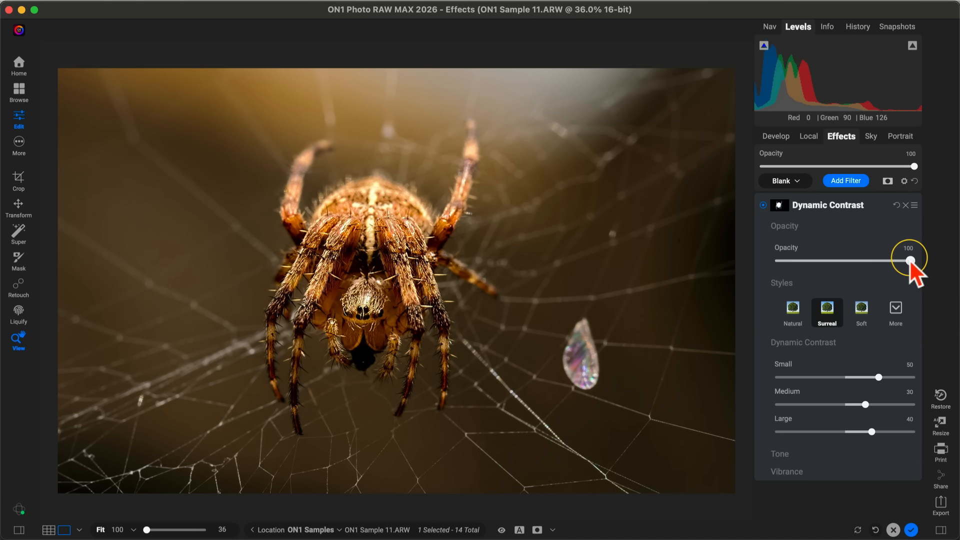
# Test the Dynamic Contrast filter's opacity range and set its Vibrance to -20.
pyautogui.moveTo(912, 261); pyautogui.dragTo(933, 264)
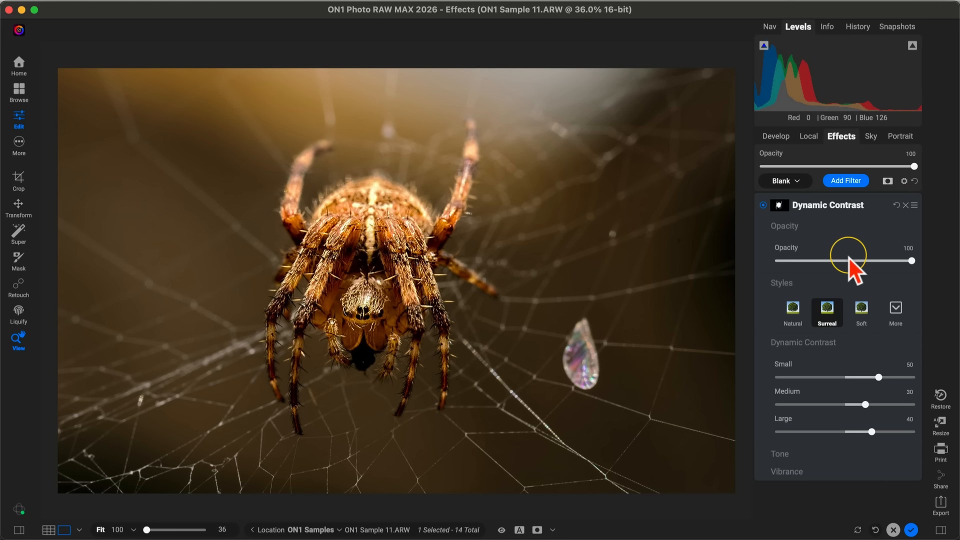
pyautogui.click(826, 473)
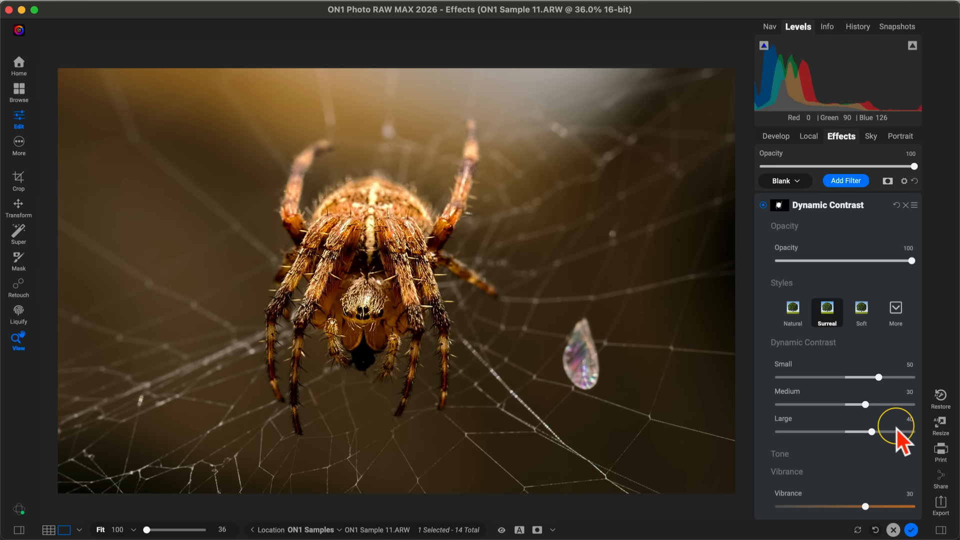
pyautogui.moveTo(866, 506); pyautogui.dragTo(832, 507)
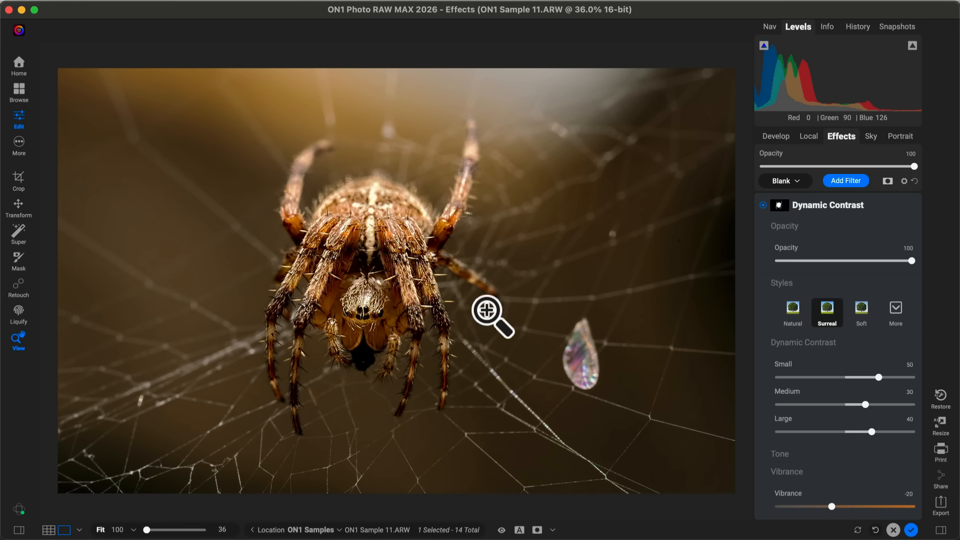
# Compare the spider with Dynamic Contrast off and on, and set the filter's Vibrance to -10.
pyautogui.click(763, 206)
pyautogui.click(763, 206)
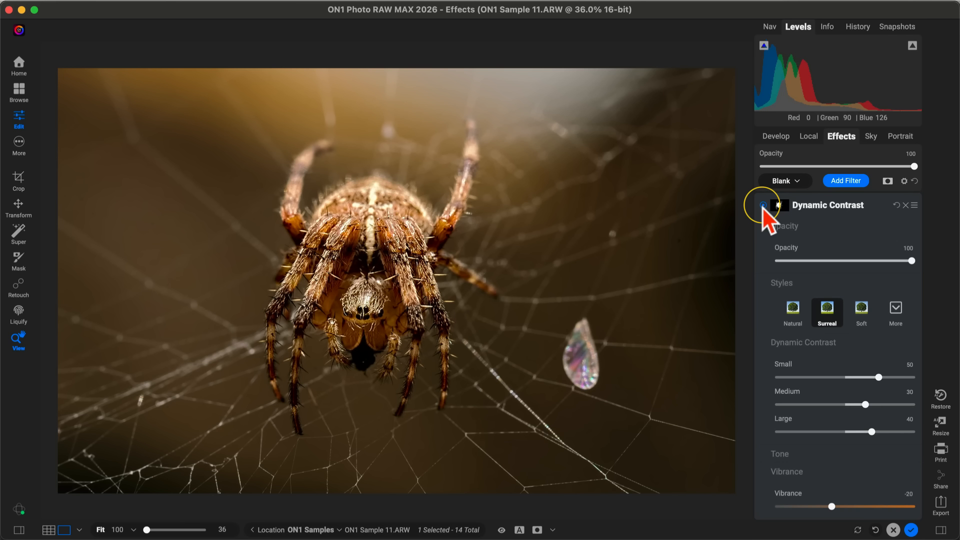
pyautogui.click(764, 206)
pyautogui.click(764, 206)
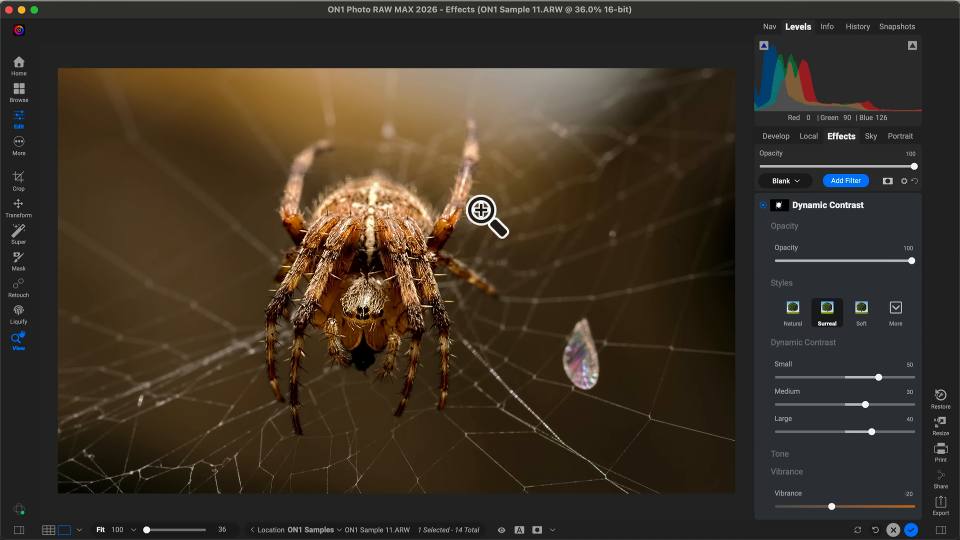
pyautogui.moveTo(833, 508); pyautogui.dragTo(839, 508)
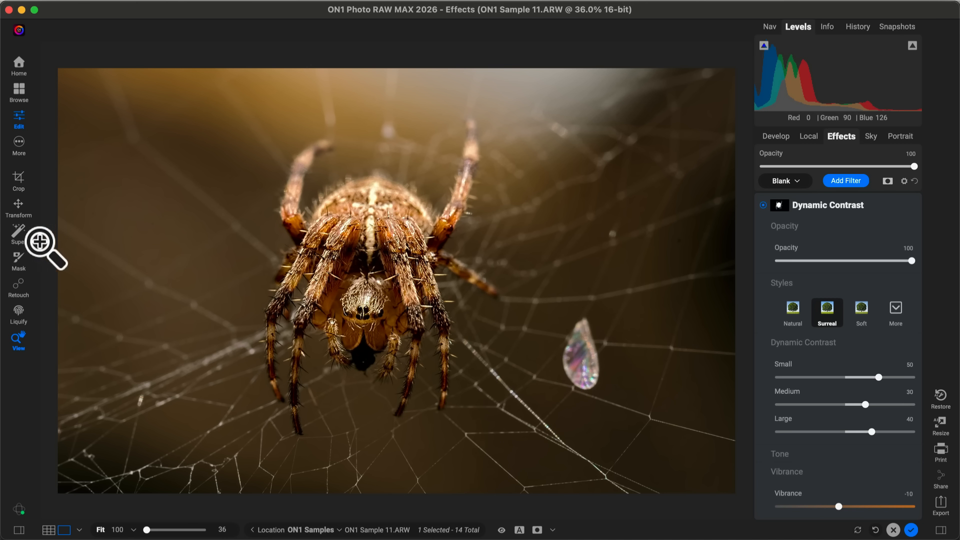
# Apply the Darker style of the Glow filter to everything except the spider, using Super Select in Erase mode.
pyautogui.click(18, 232)
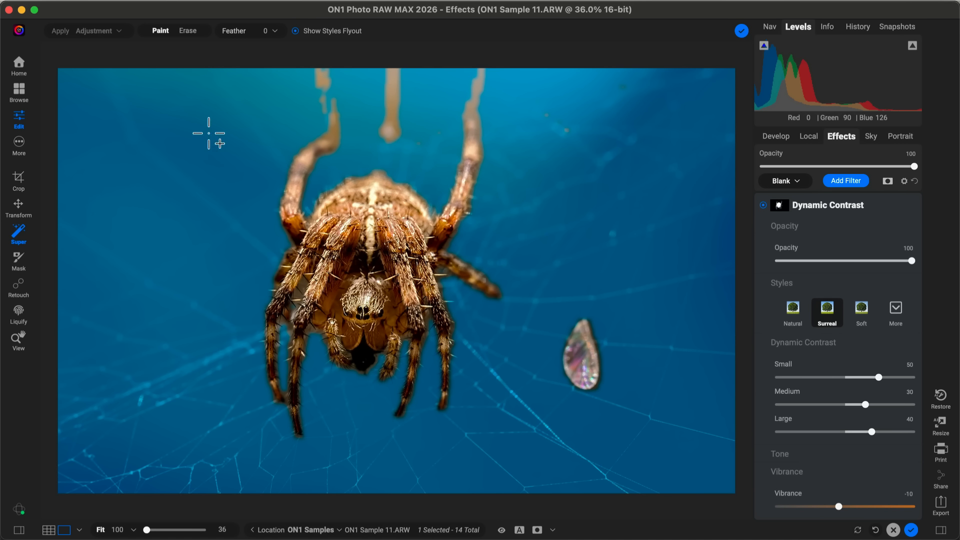
pyautogui.moveTo(223, 83); pyautogui.dragTo(286, 165)
pyautogui.moveTo(245, 118)
pyautogui.mouseDown()
pyautogui.moveTo(472, 471)
pyautogui.moveTo(515, 467)
pyautogui.mouseUp()
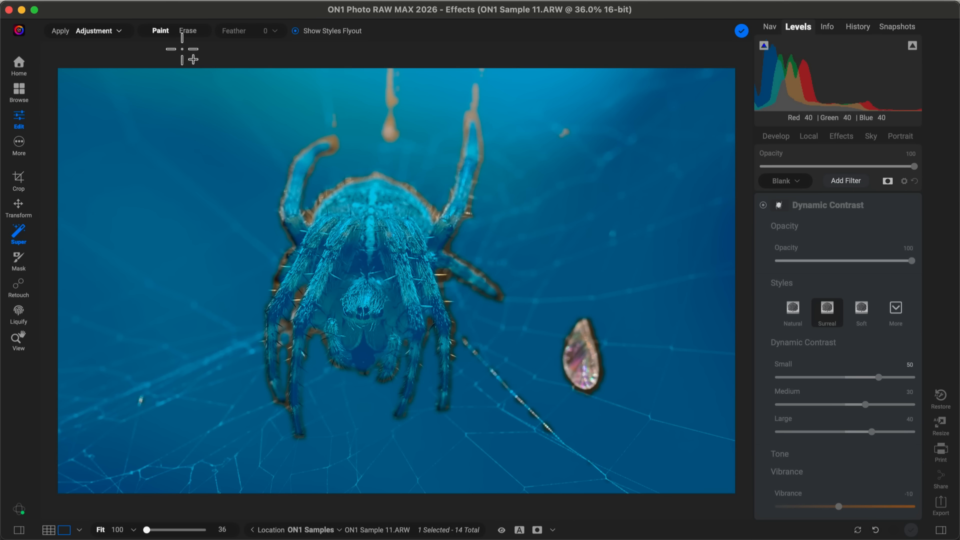
pyautogui.click(188, 31)
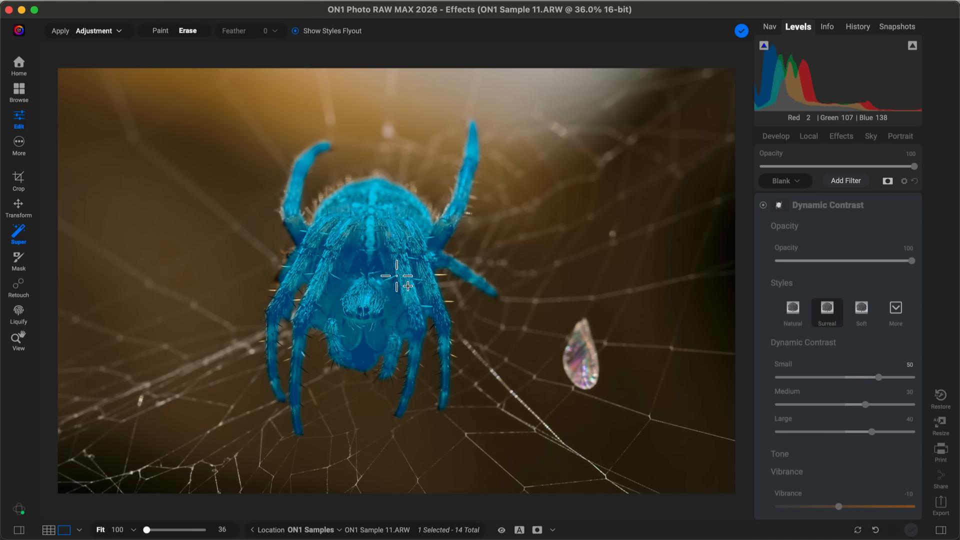
pyautogui.rightClick(360, 287)
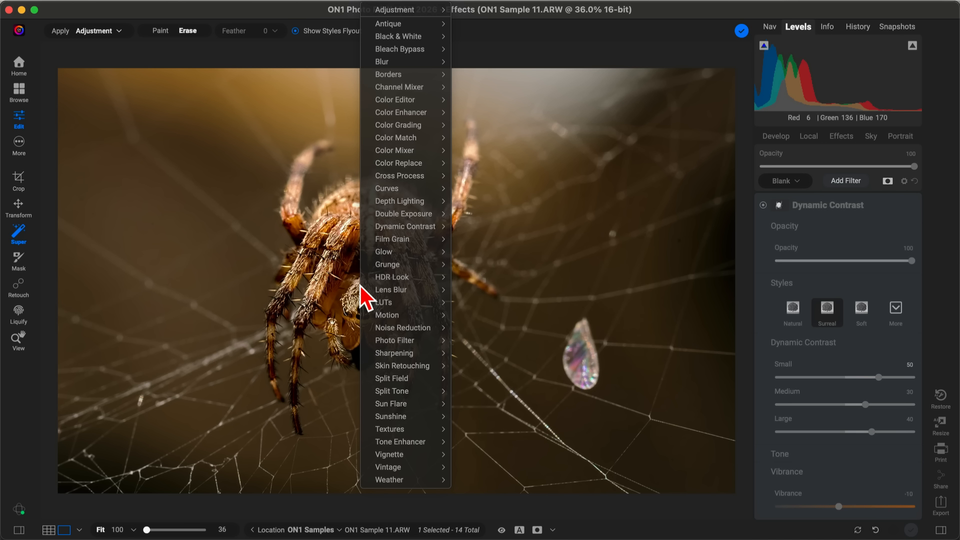
pyautogui.moveTo(380, 251)
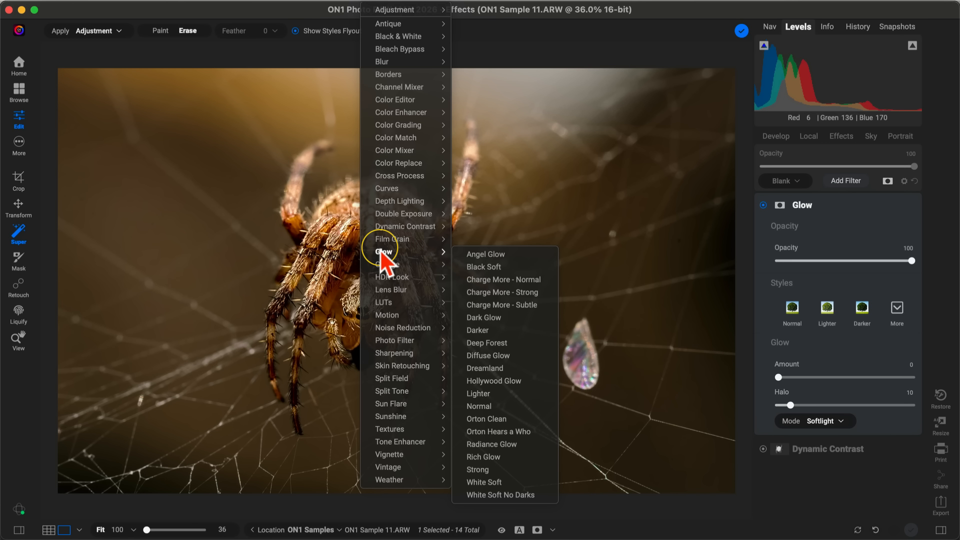
pyautogui.click(482, 331)
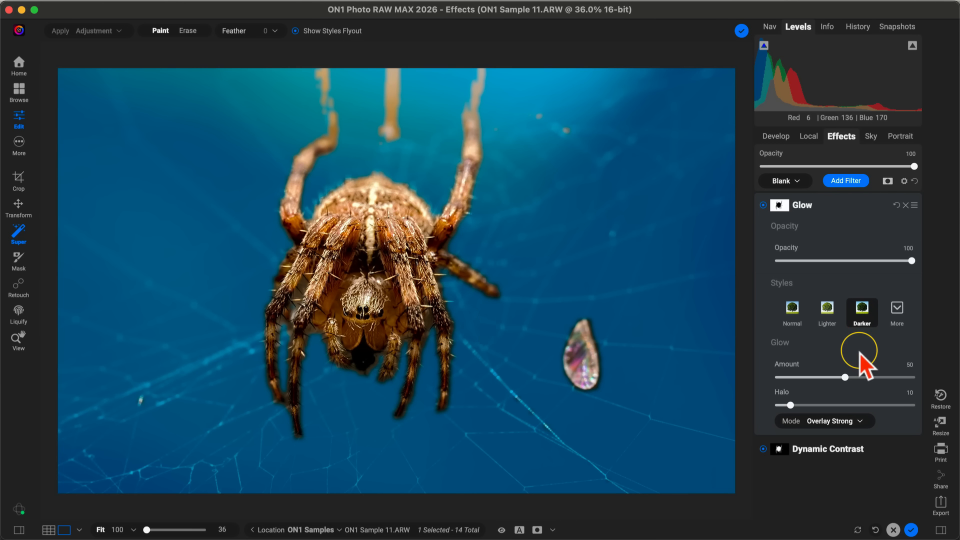
pyautogui.press('h')
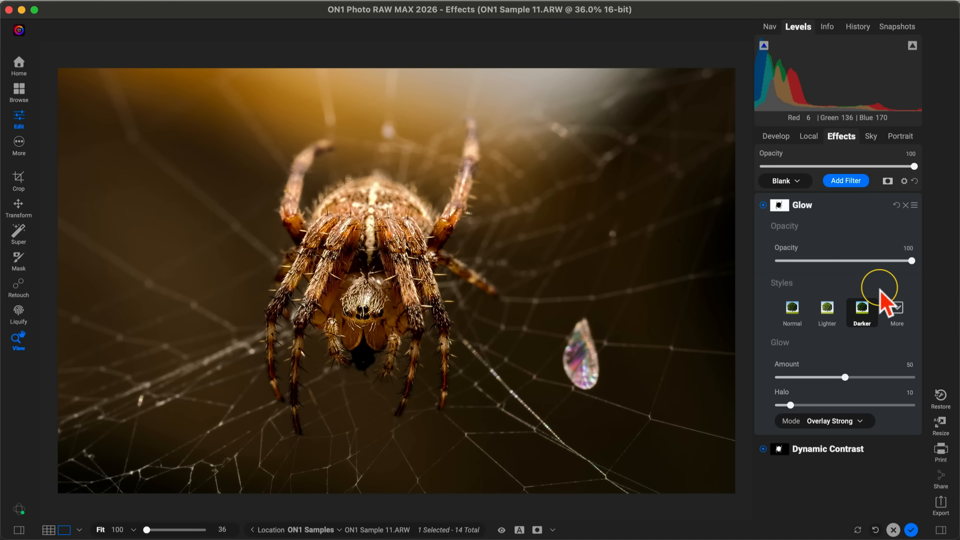
# Compare the photo with the Glow filter off and on, and test the filter's opacity range.
pyautogui.click(765, 205)
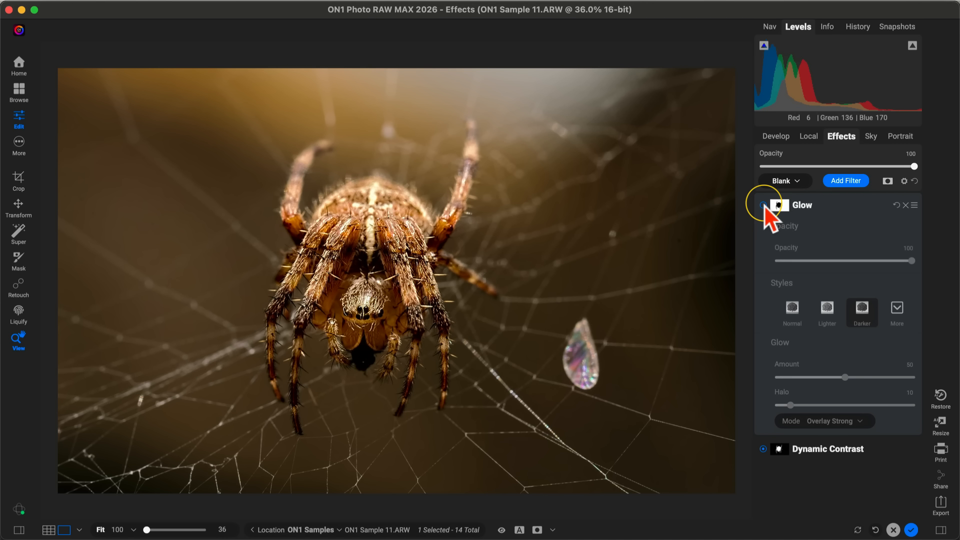
pyautogui.click(765, 205)
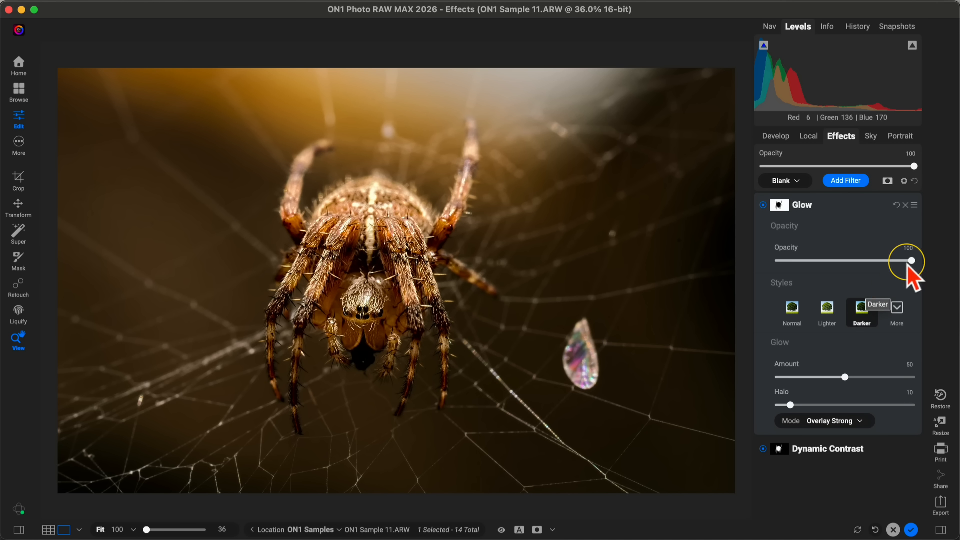
pyautogui.moveTo(910, 261); pyautogui.dragTo(958, 288)
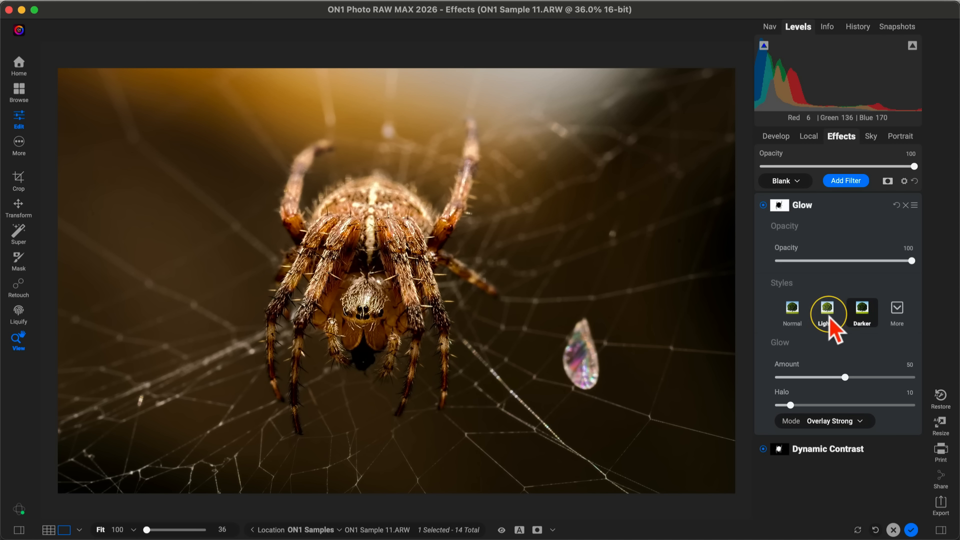
# Add a Depth Lighting filter with Foreground brightness at 50 and compare the photo with it off and on.
pyautogui.click(844, 181)
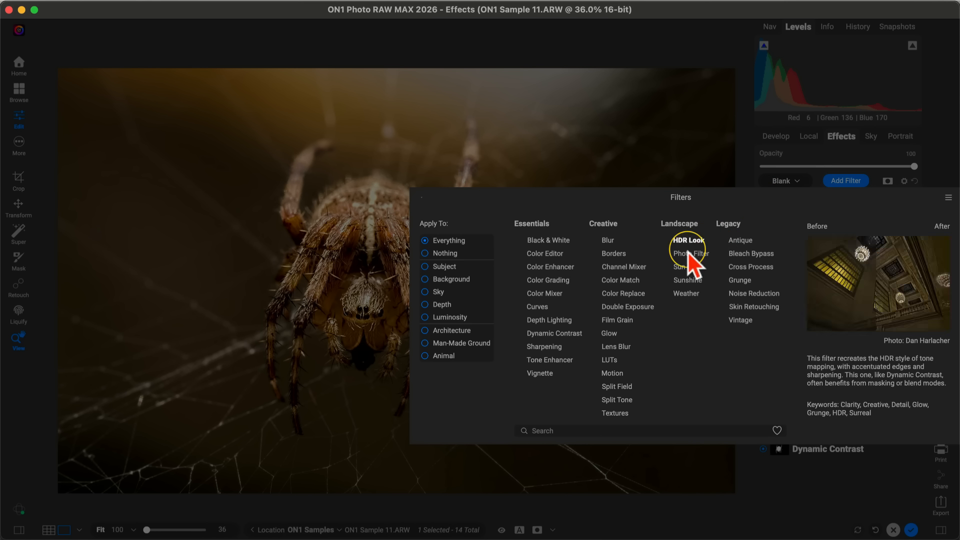
pyautogui.click(554, 320)
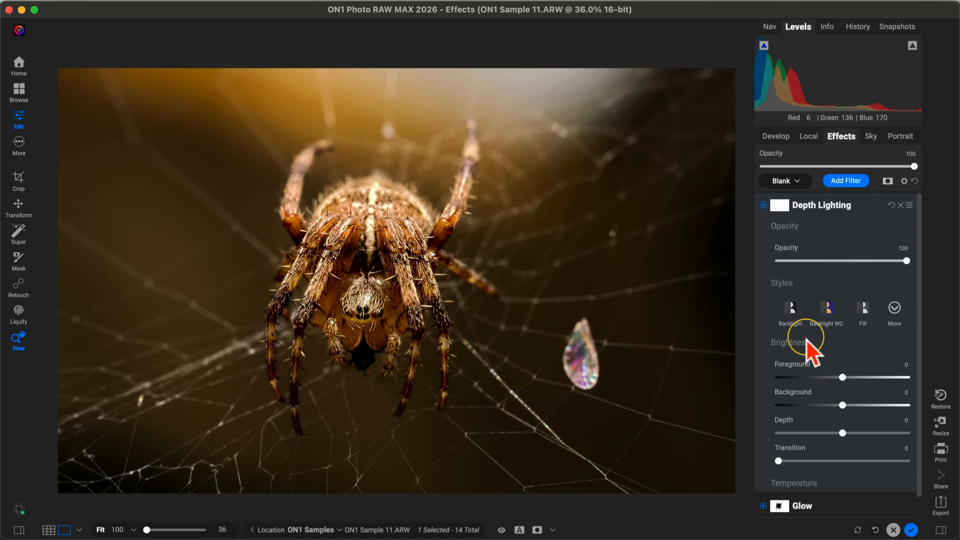
pyautogui.moveTo(841, 377); pyautogui.dragTo(890, 371)
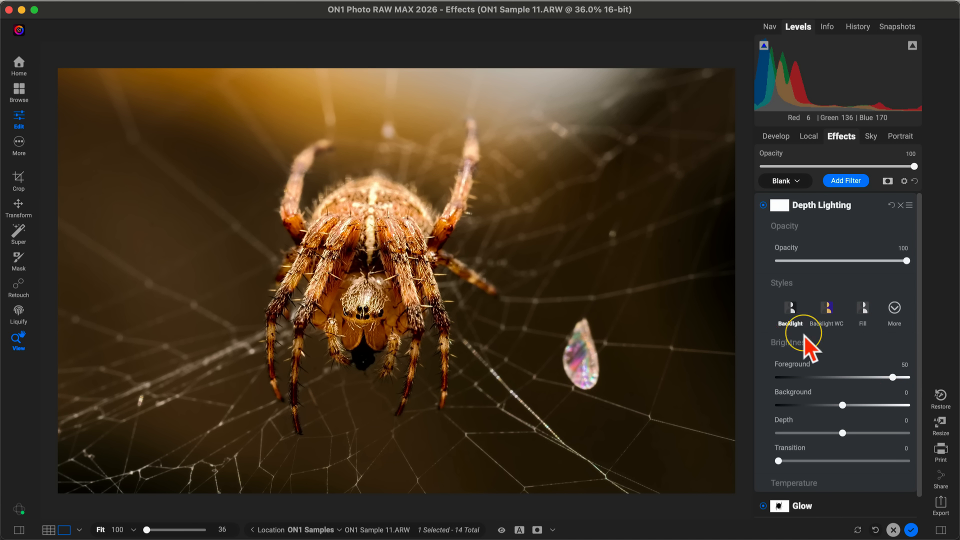
pyautogui.click(763, 205)
pyautogui.click(764, 205)
# Heal the three dust spots in the brown background to the left of the spider with the Retouch tool.
pyautogui.click(150, 233)
pyautogui.moveTo(109, 230); pyautogui.dragTo(343, 335)
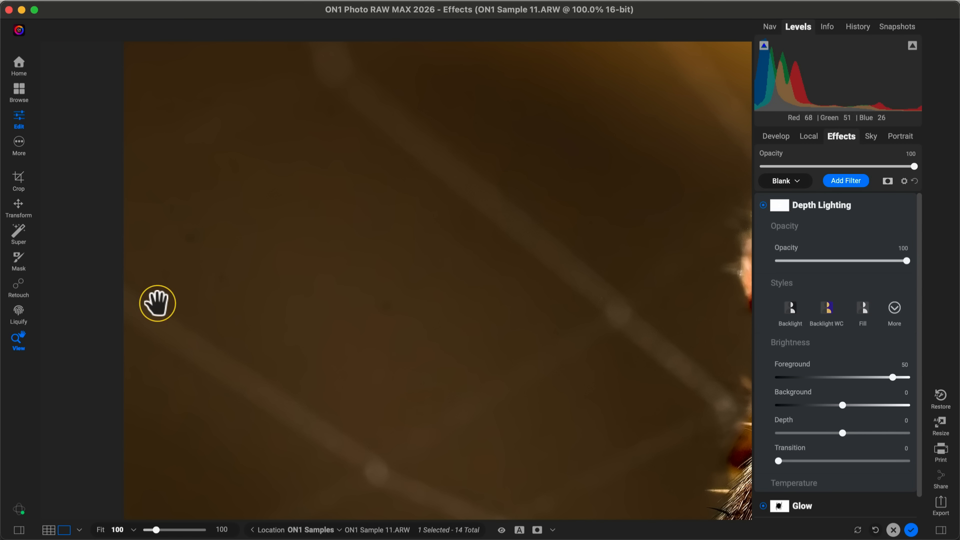
pyautogui.click(17, 286)
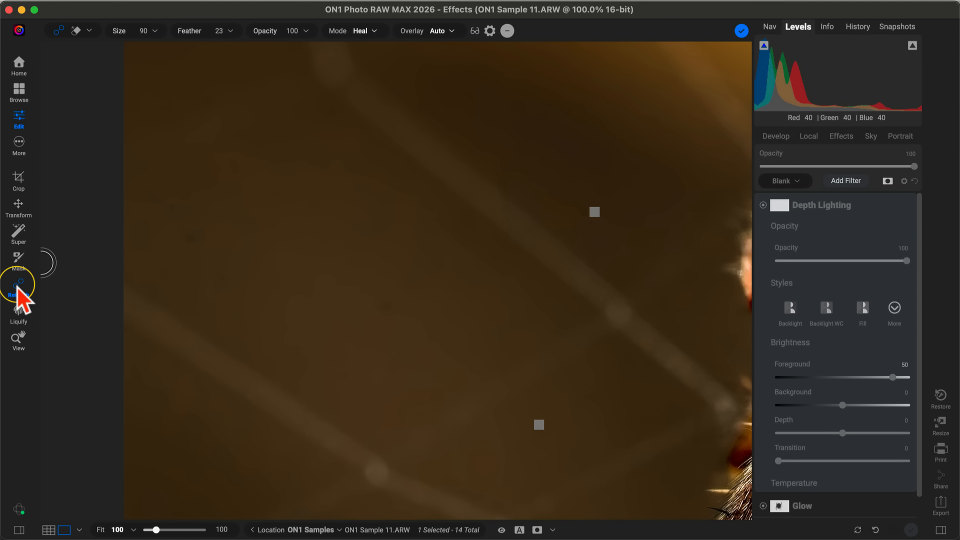
pyautogui.click(187, 238)
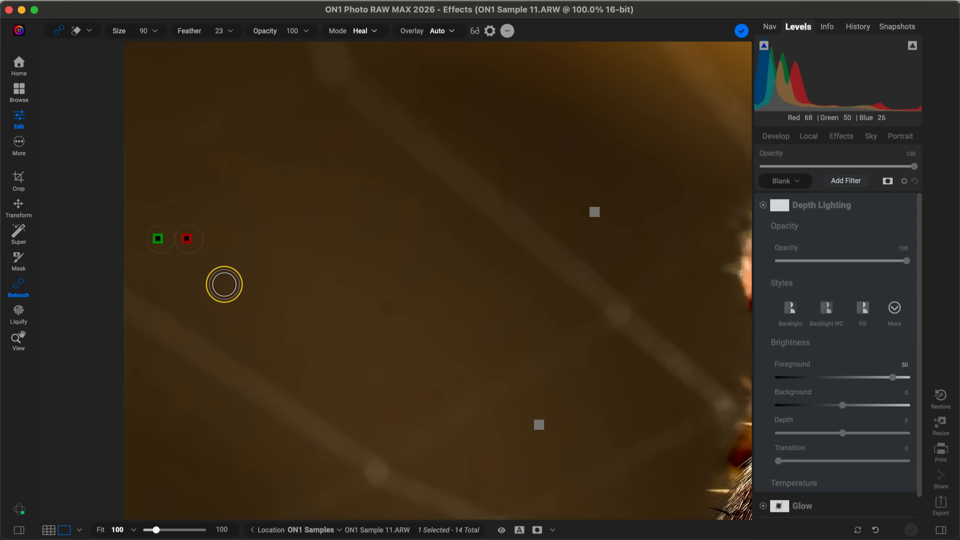
pyautogui.click(221, 279)
pyautogui.click(383, 305)
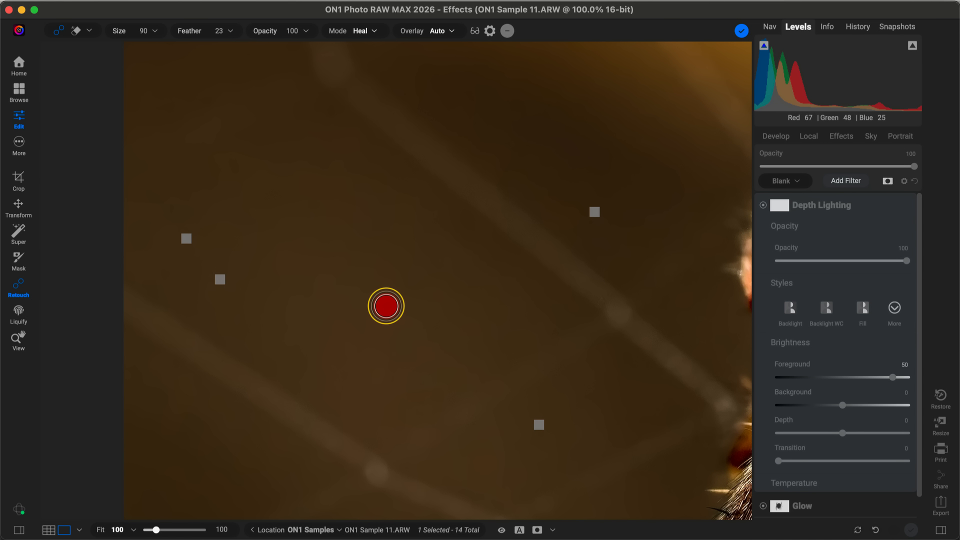
pyautogui.press('Return')
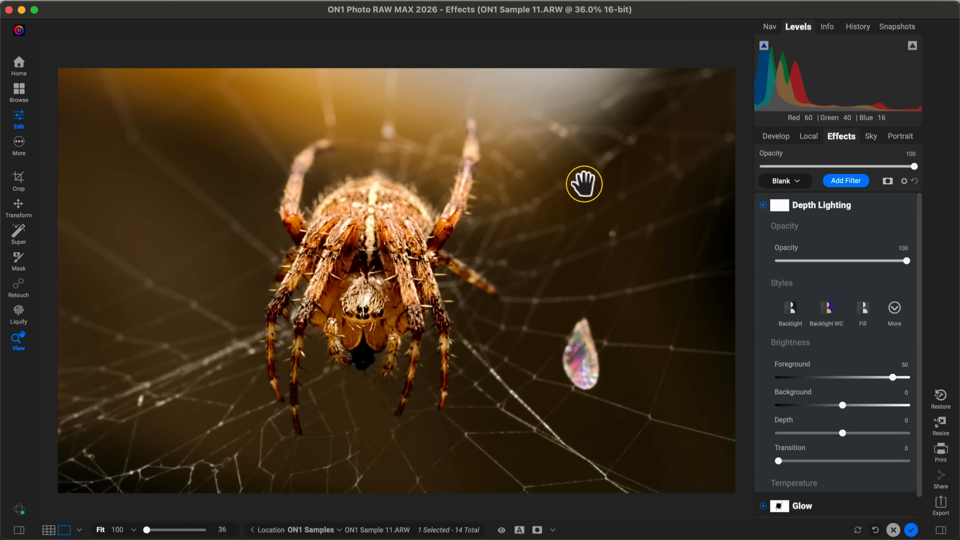
# Heal the spot in the dark background between the spider's lower front legs with the Retouch tool at 100% zoom.
pyautogui.click(572, 223)
pyautogui.moveTo(540, 189); pyautogui.dragTo(402, 431)
pyautogui.click(402, 430)
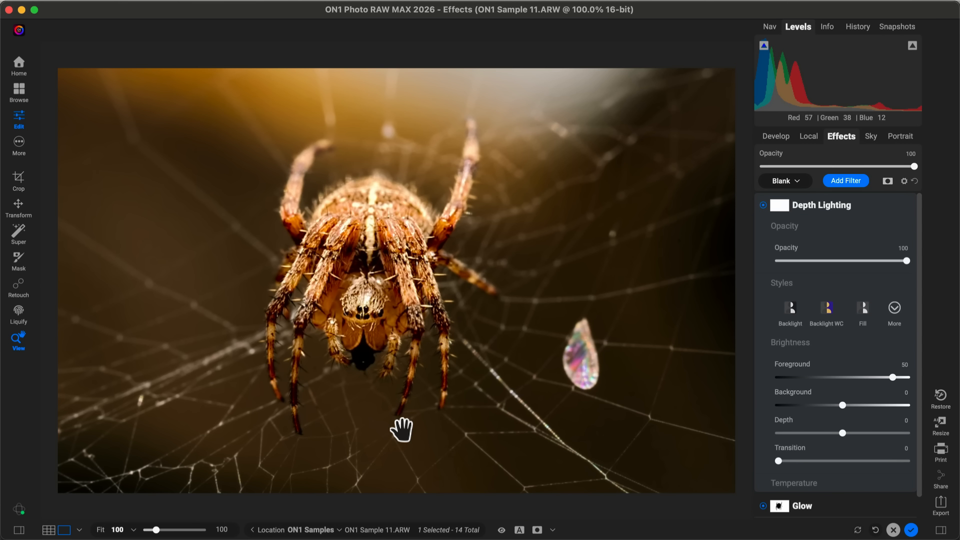
pyautogui.click(319, 370)
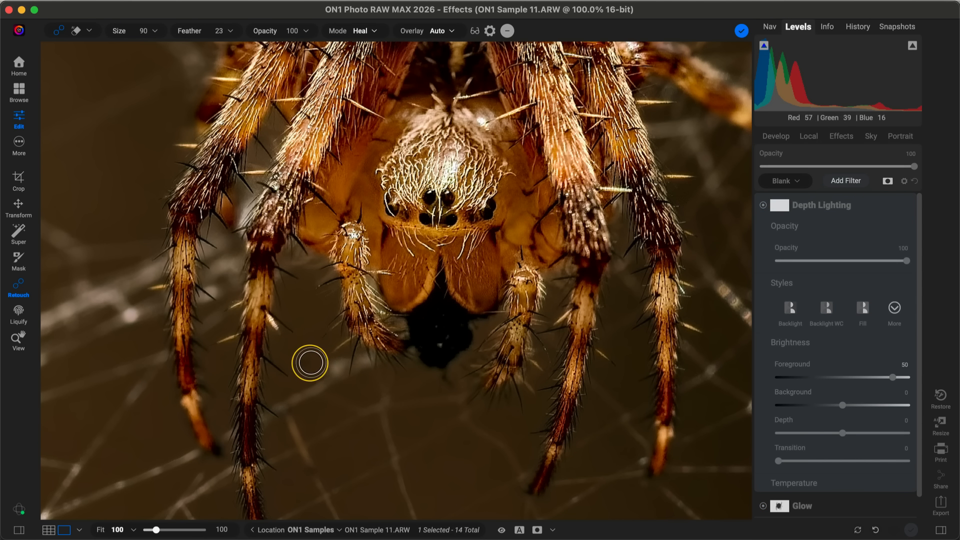
pyautogui.click(304, 363)
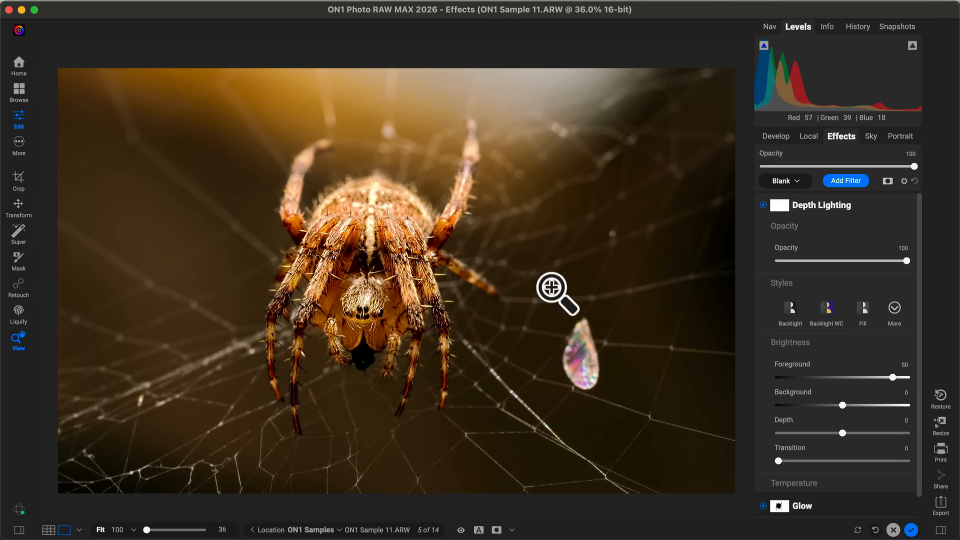
# Cool the photo's white balance by setting the Develop color temperature to 5475.
pyautogui.click(779, 146)
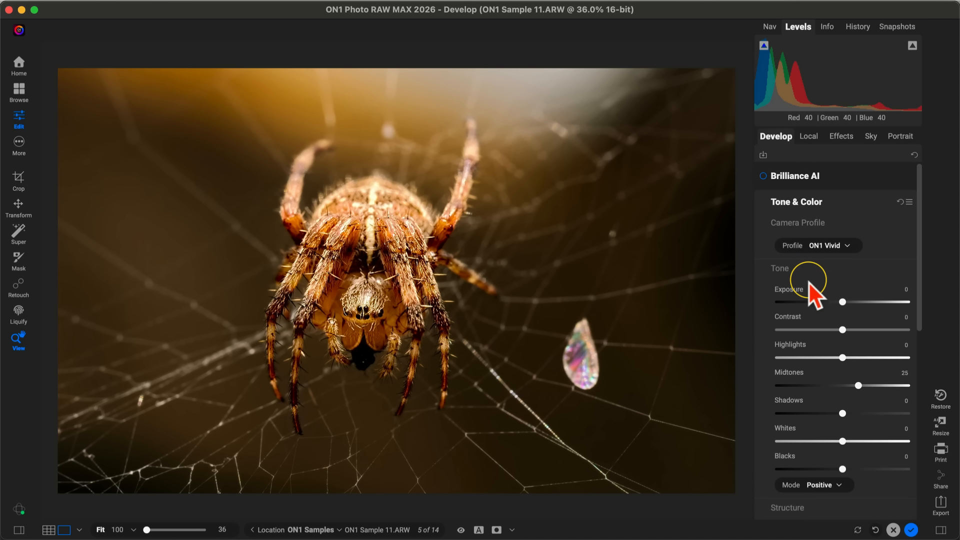
pyautogui.scroll(-10, 809, 284)
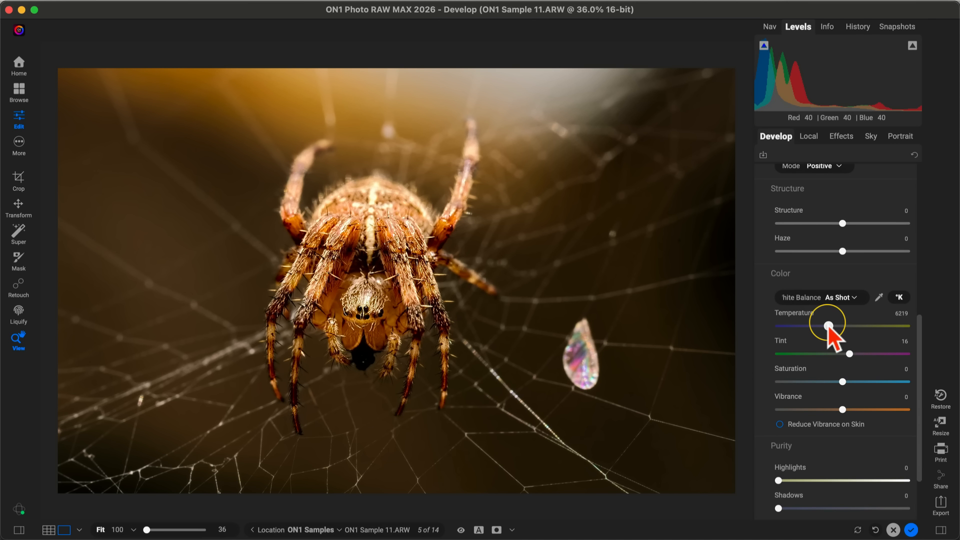
pyautogui.moveTo(828, 325); pyautogui.dragTo(821, 326)
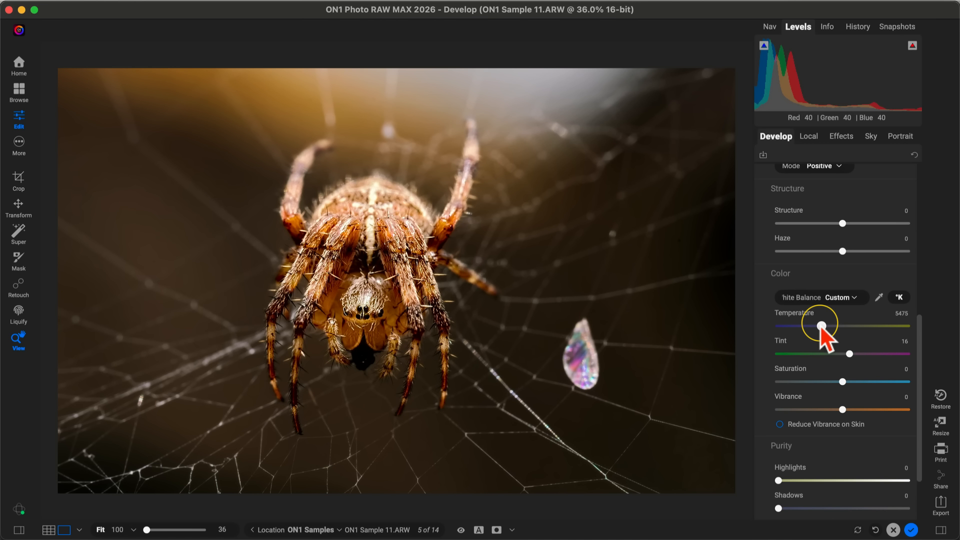
# Try a LUTs filter with the black-and-white Pyro style on the whole photo and remove it.
pyautogui.click(843, 142)
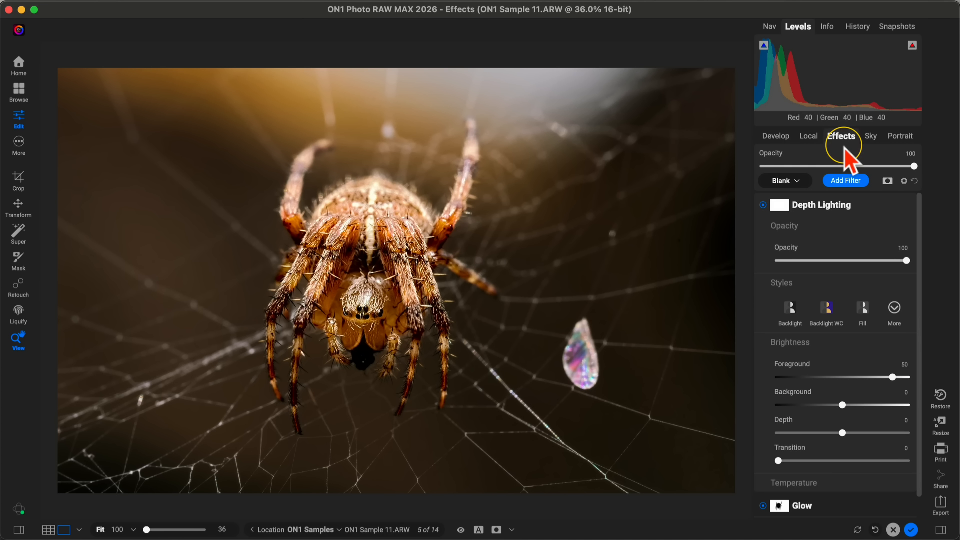
pyautogui.click(851, 182)
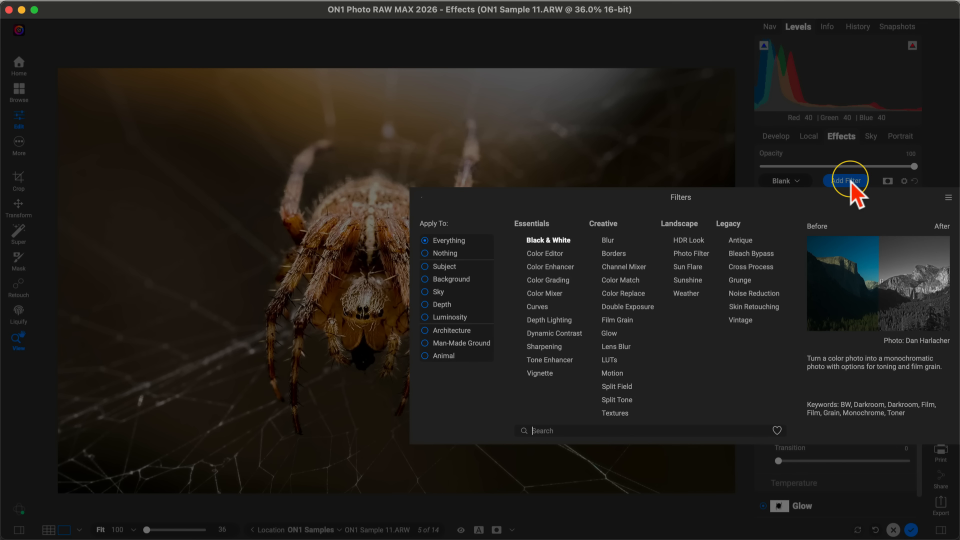
pyautogui.click(611, 362)
pyautogui.click(900, 314)
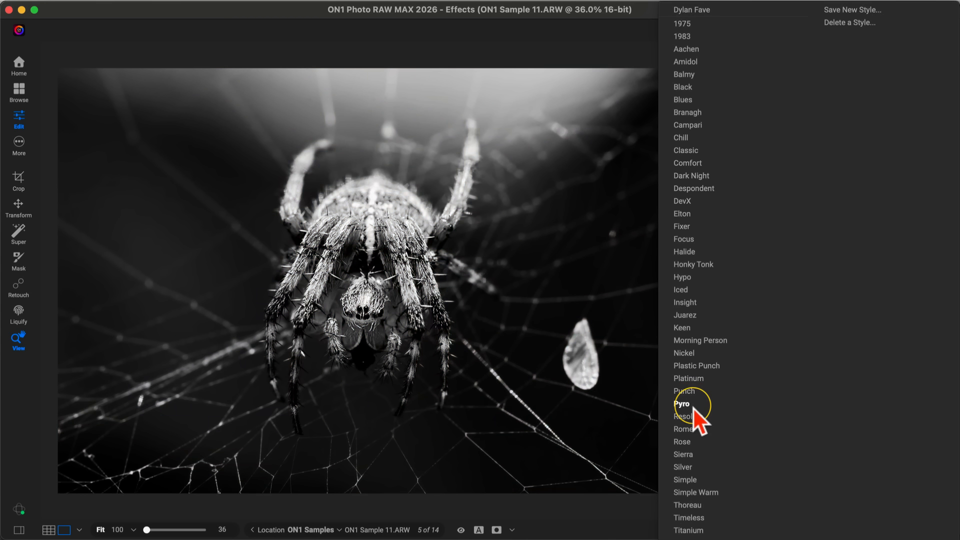
pyautogui.click(694, 409)
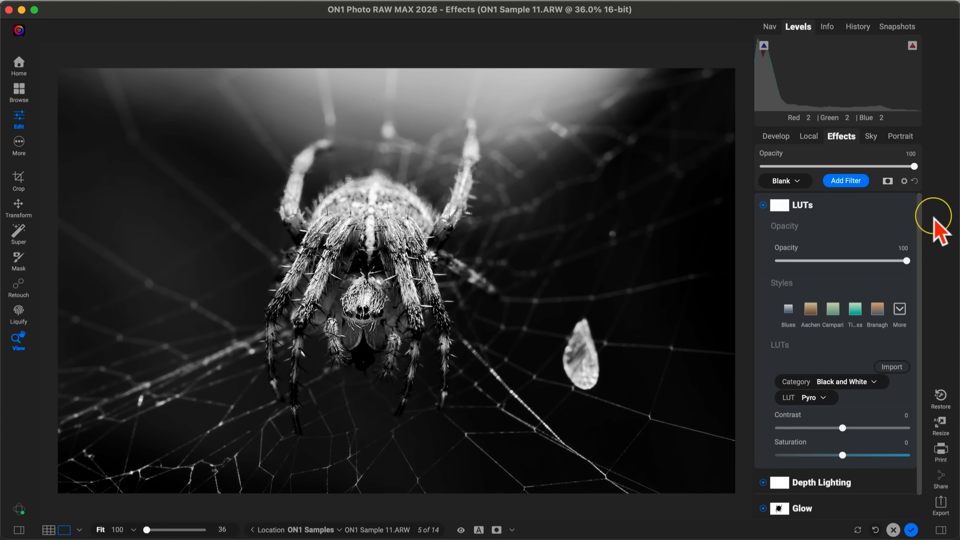
pyautogui.click(901, 206)
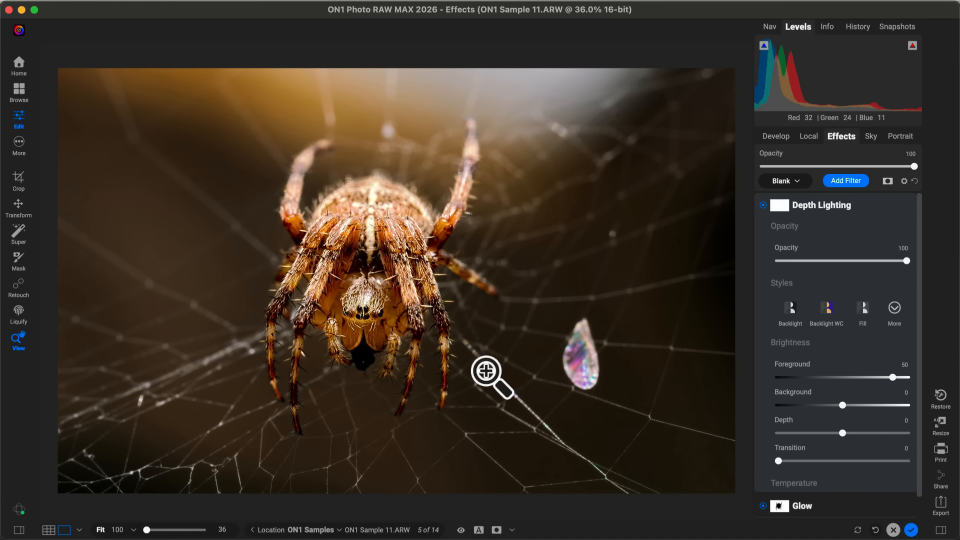
# Compare the edited spider photo with its unedited version using the preview toggle.
pyautogui.press('super+p')
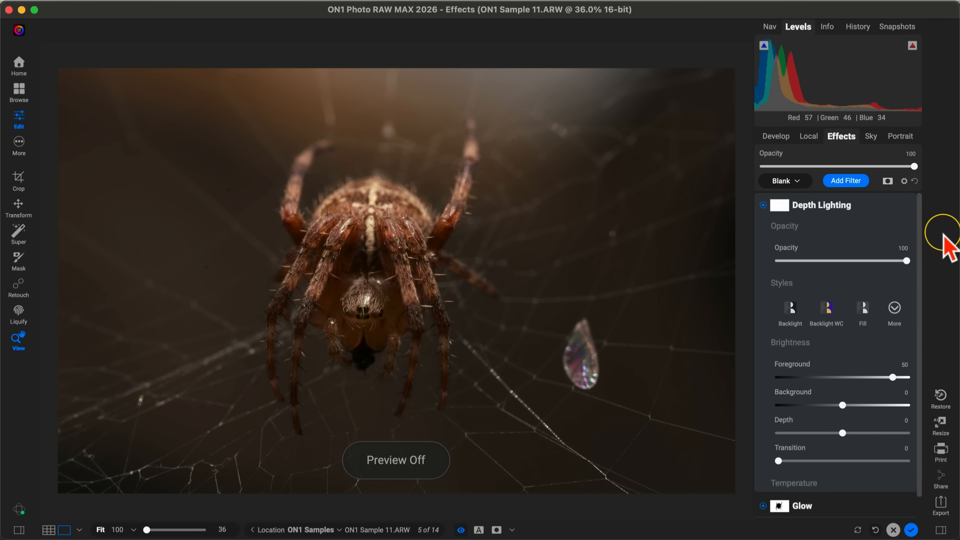
pyautogui.press('super+p')
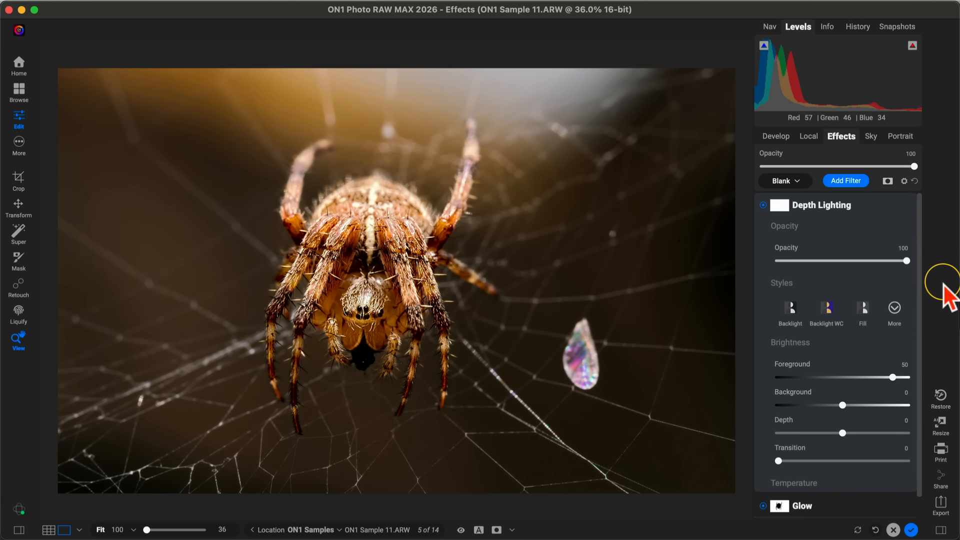
# Start an export of the photo and name the exported file SpiderDetailPopGlowAfter.
pyautogui.click(941, 505)
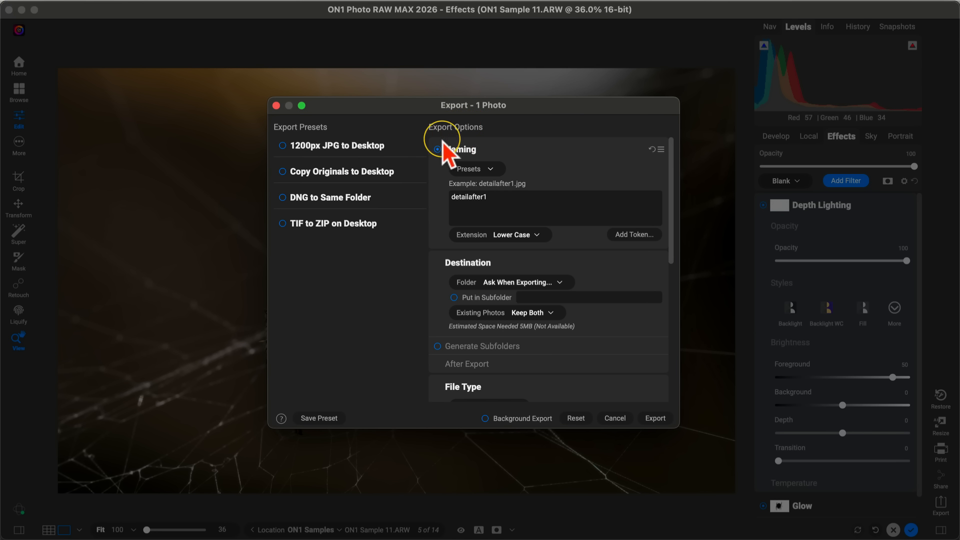
pyautogui.doubleClick(496, 198)
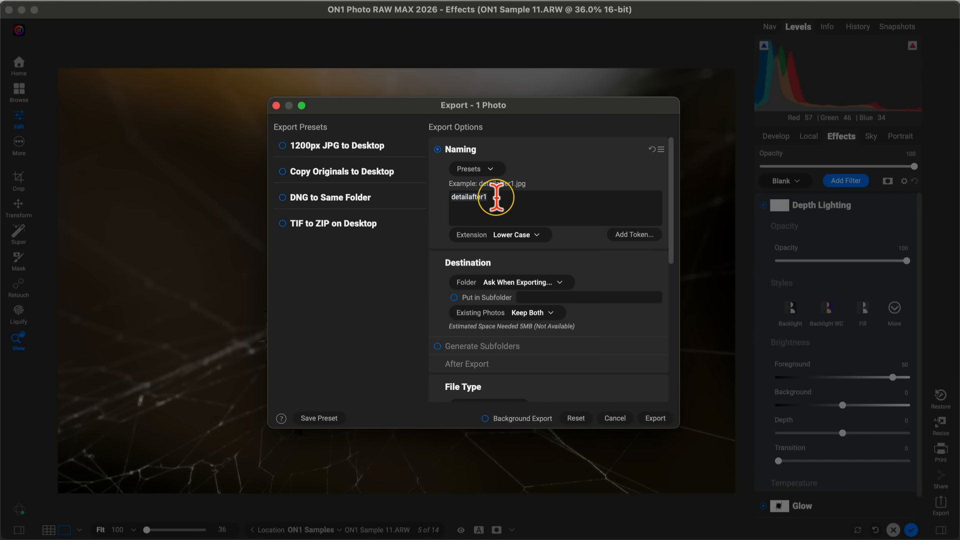
pyautogui.write('SpiderDe')
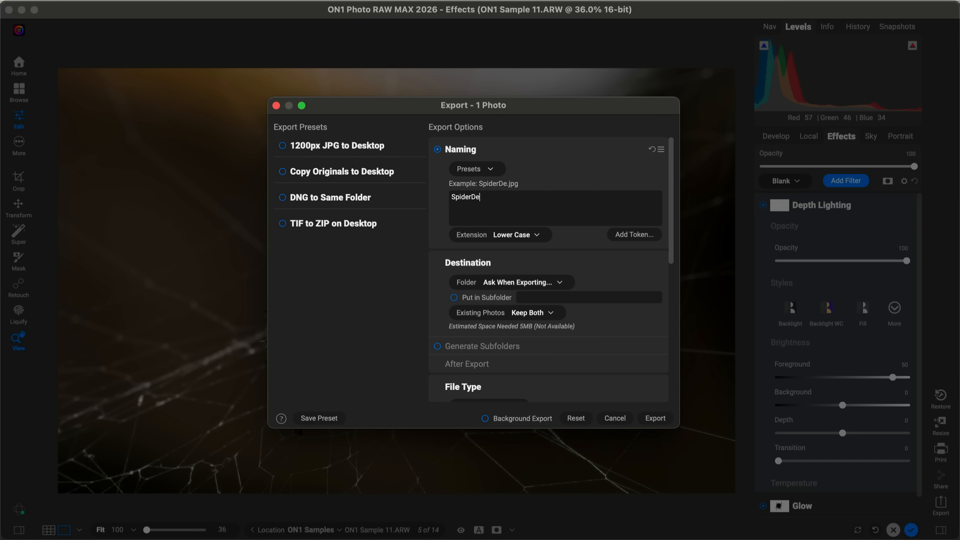
pyautogui.write('tailPopGlowAfter')
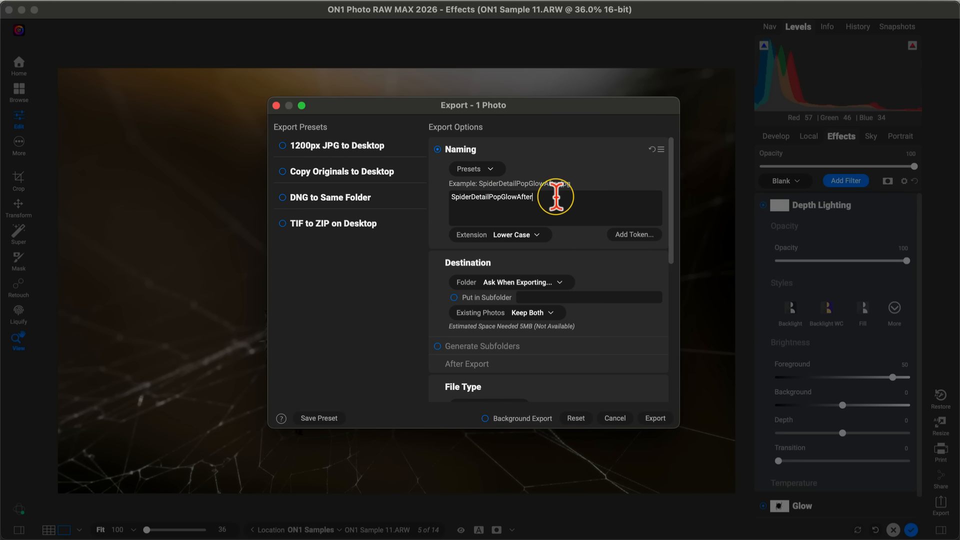
# Examine the available file naming tokens and the destination and file type settings for the export.
pyautogui.click(623, 236)
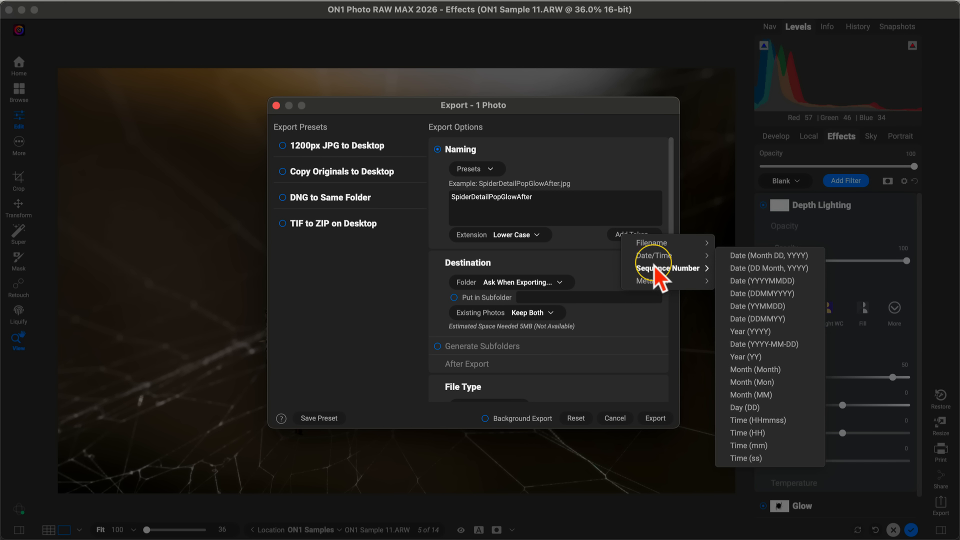
pyautogui.moveTo(653, 258)
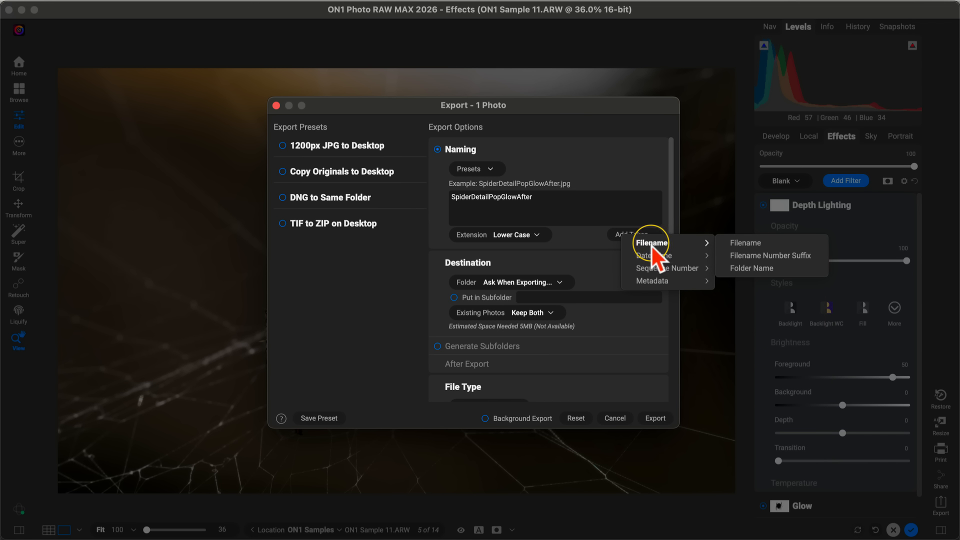
pyautogui.moveTo(652, 283)
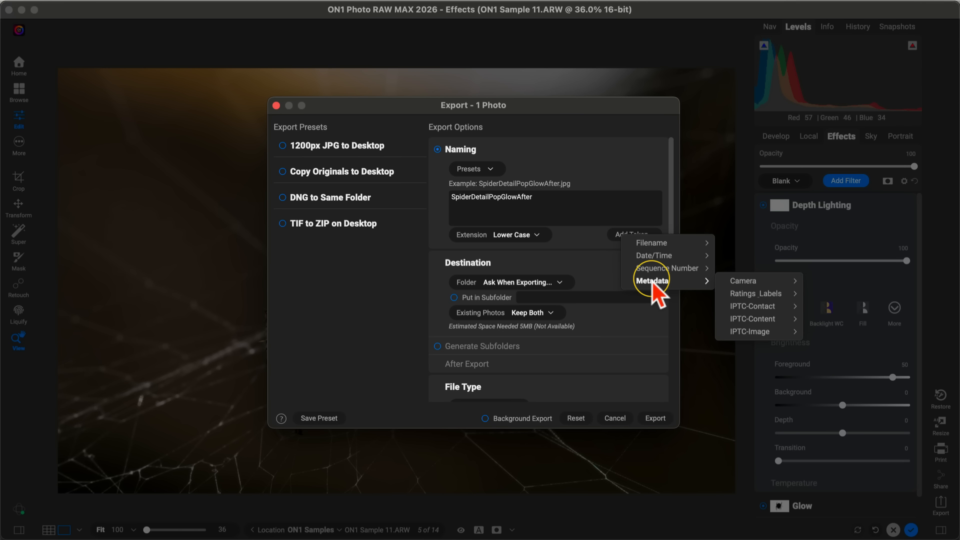
pyautogui.click(626, 149)
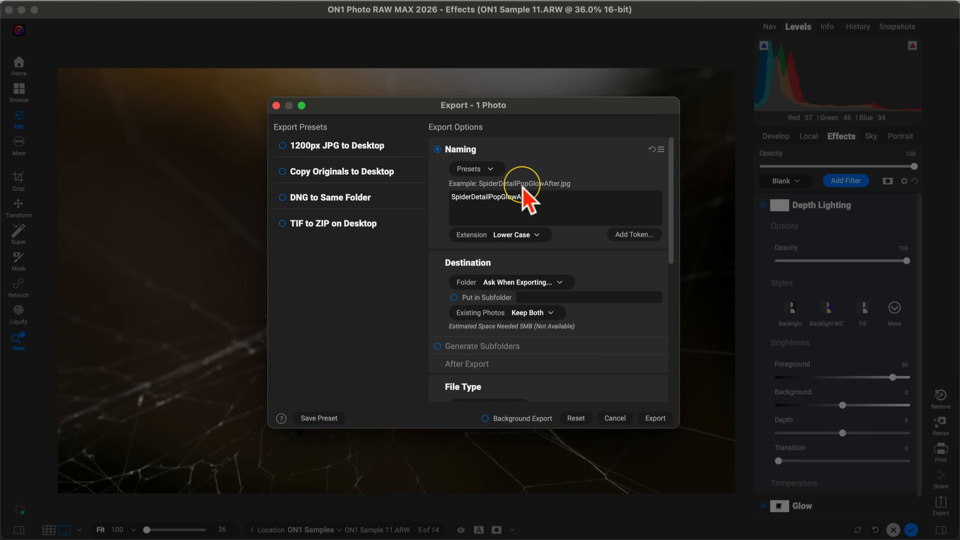
pyautogui.scroll(-3, 523, 188)
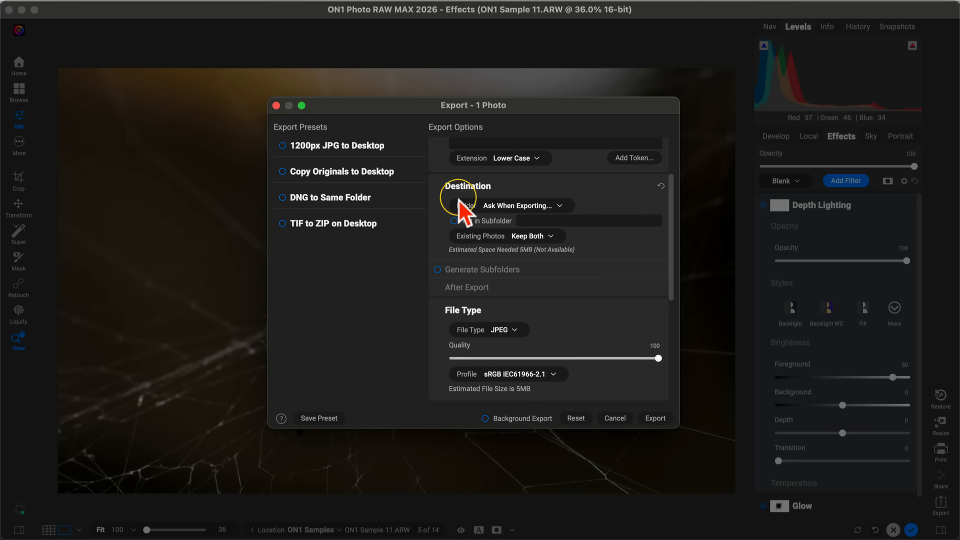